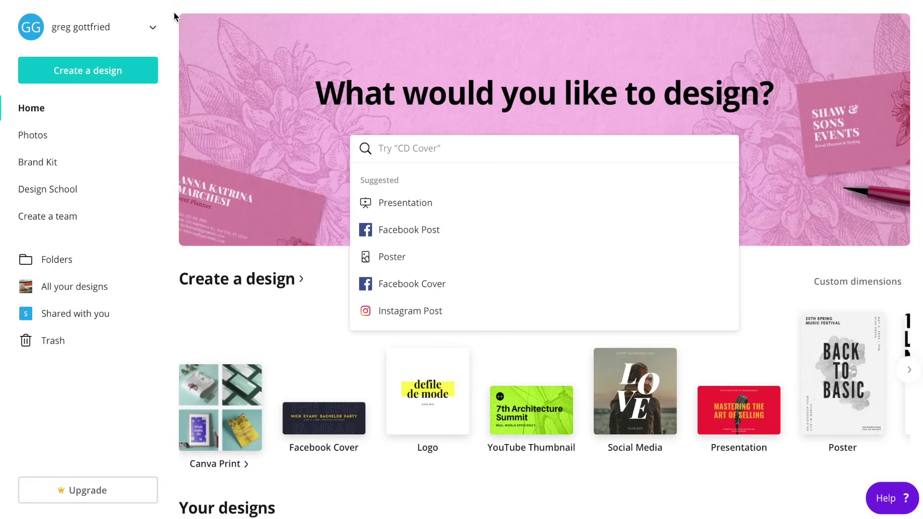
# Scroll through the Canva home page's design-type suggestions
pyautogui.scroll(-3, 334, 320)
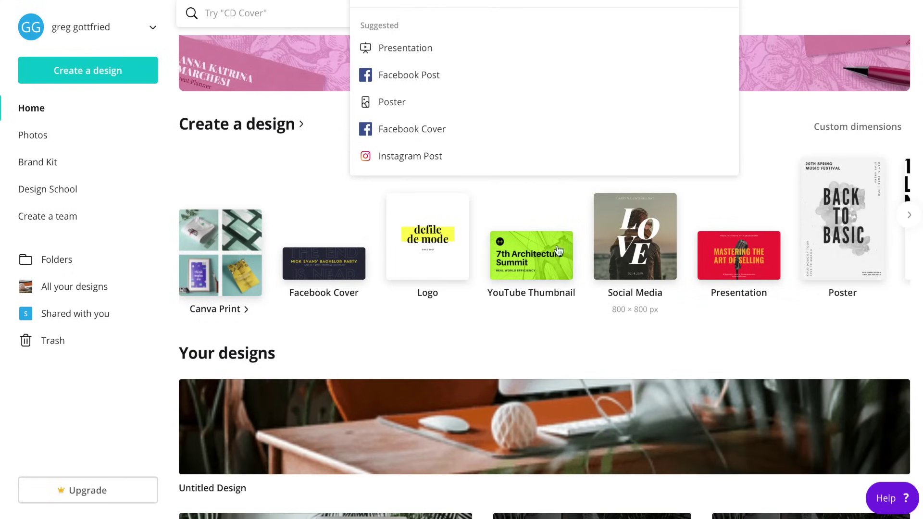
pyautogui.scroll(3, 625, 245)
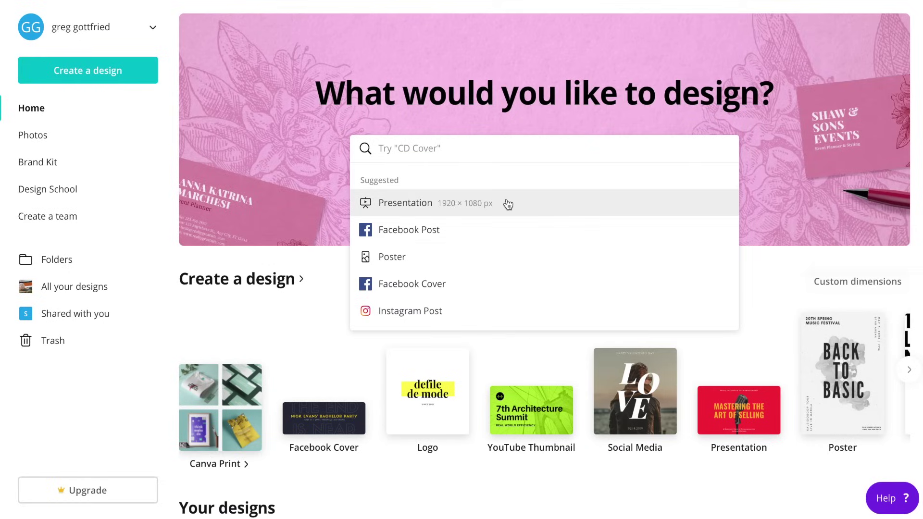
# Create a blank custom design of 5000 × 5000 px
pyautogui.click(95, 76)
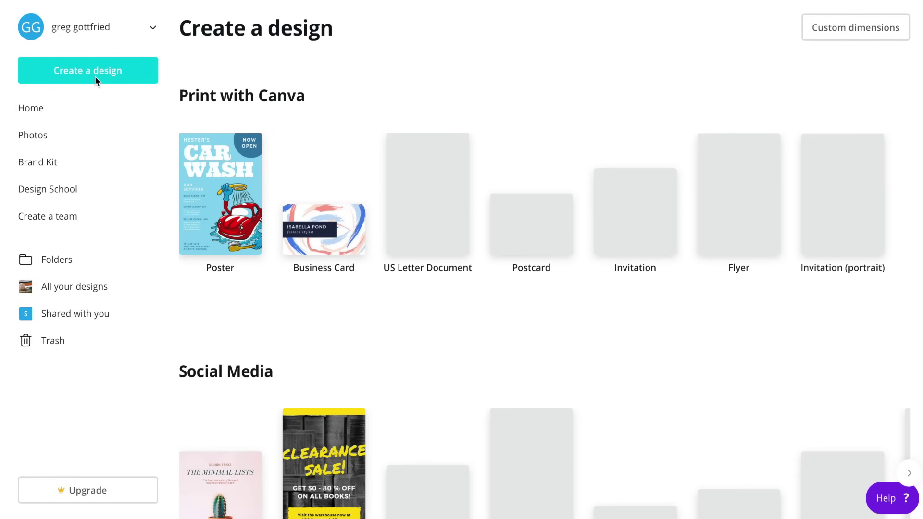
pyautogui.click(855, 28)
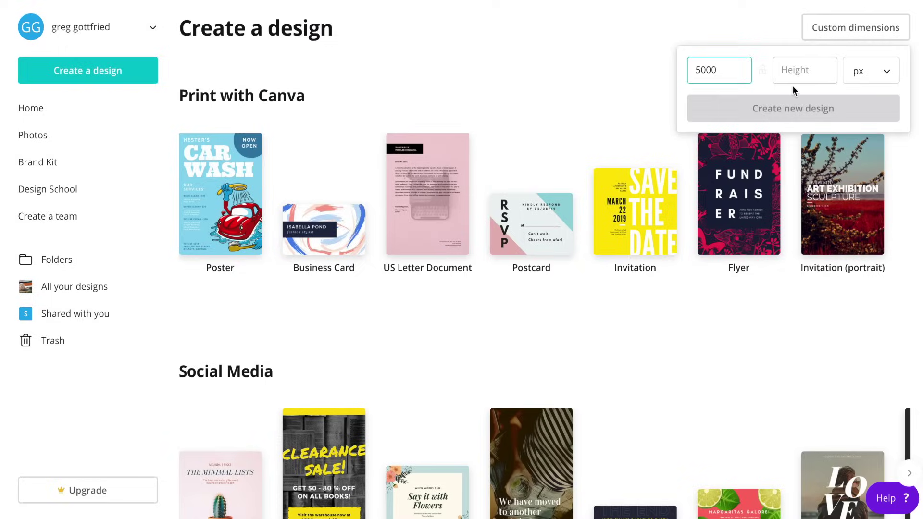
pyautogui.write('5000')
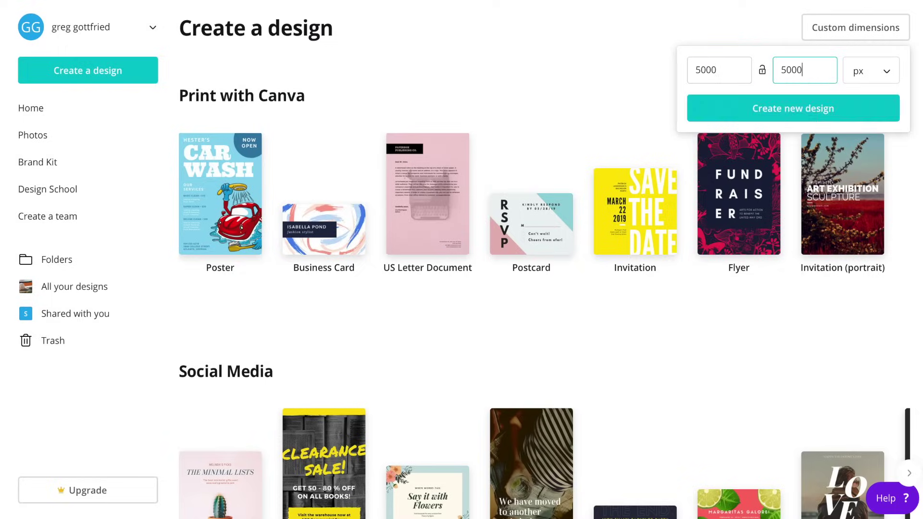
pyautogui.click(819, 114)
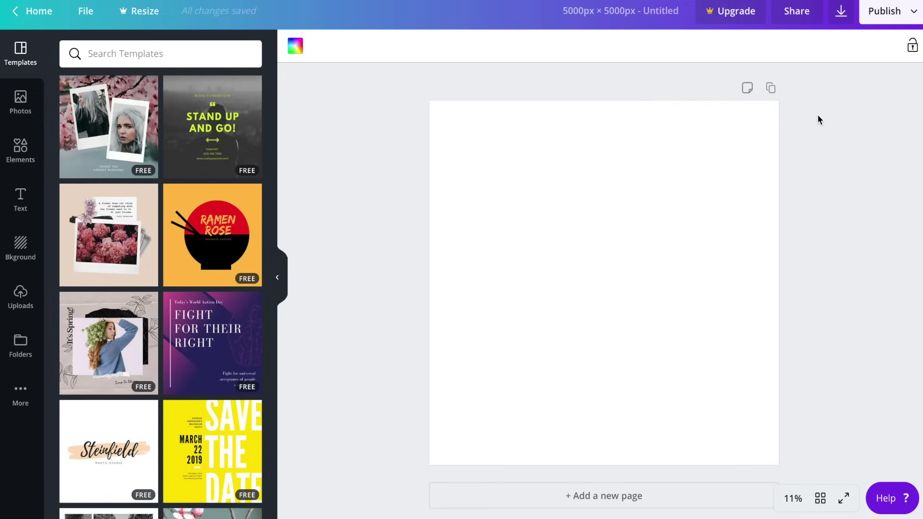
# Add the 'cold, smooth & tasty.' text template and enlarge it across the square page
pyautogui.click(19, 201)
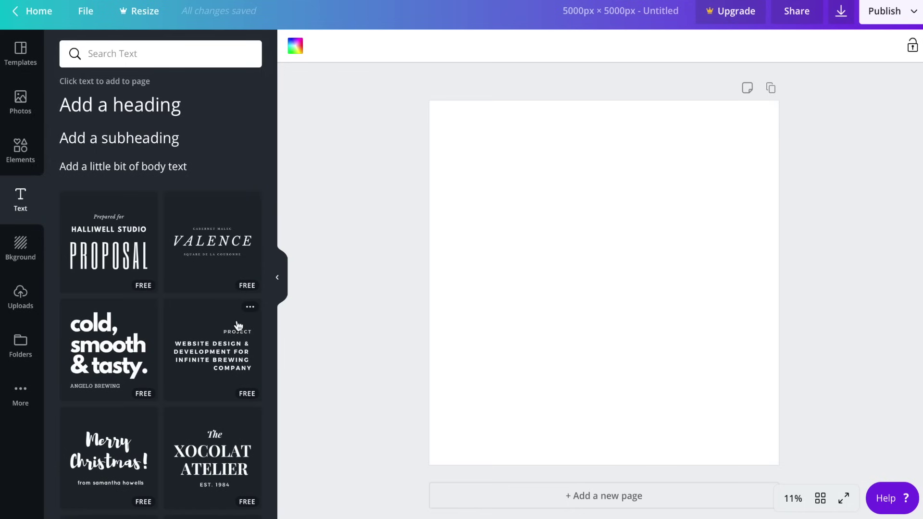
pyautogui.scroll(-5, 238, 325)
pyautogui.scroll(-5, 238, 326)
pyautogui.scroll(-5, 238, 326)
pyautogui.scroll(-5, 239, 326)
pyautogui.scroll(5, 238, 326)
pyautogui.scroll(10, 238, 326)
pyautogui.click(98, 351)
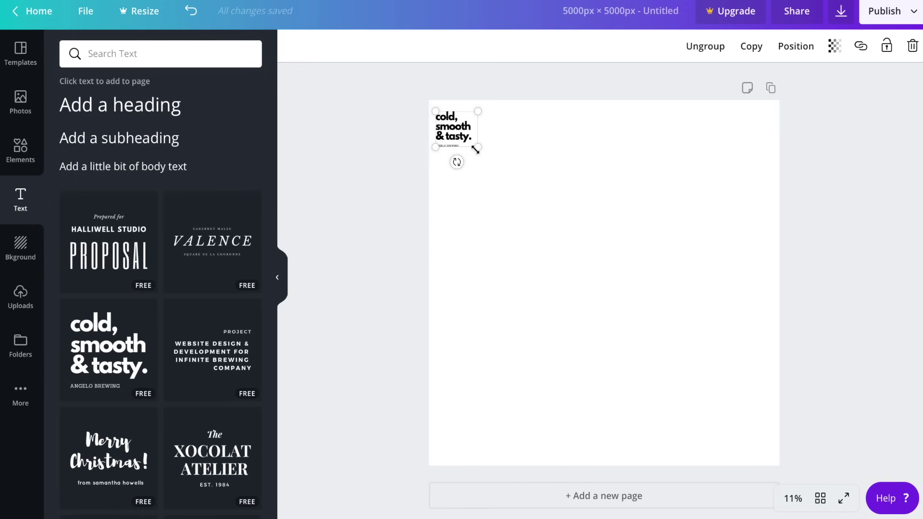
pyautogui.moveTo(476, 150); pyautogui.dragTo(726, 447)
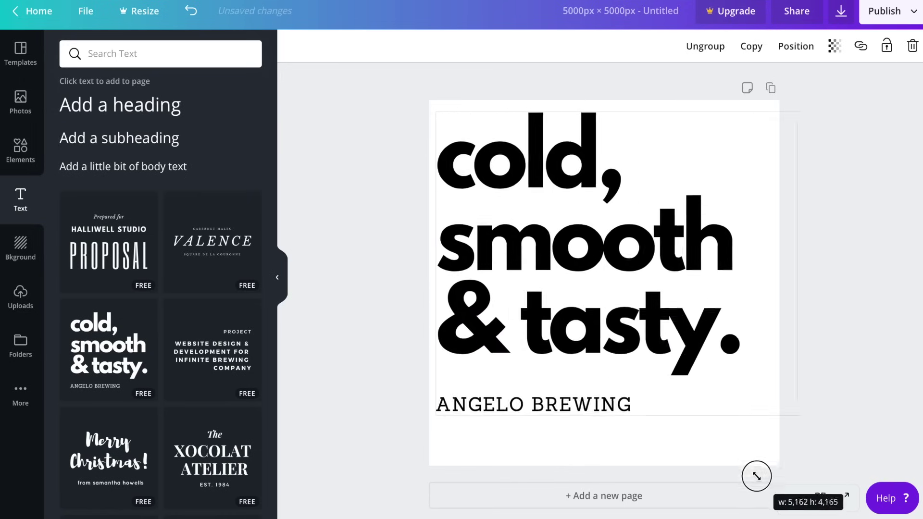
pyautogui.moveTo(726, 447); pyautogui.dragTo(769, 495)
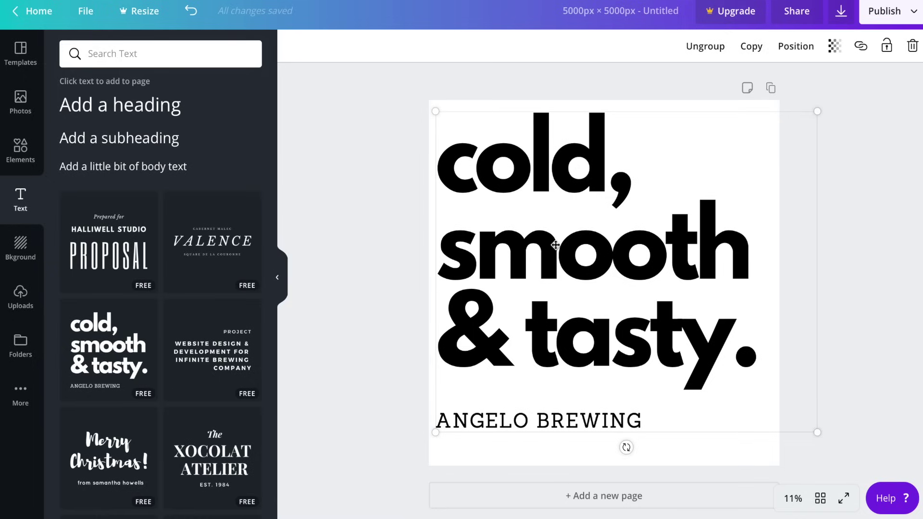
# Ungroup the template and delete its ANGELO BREWING line
pyautogui.click(716, 49)
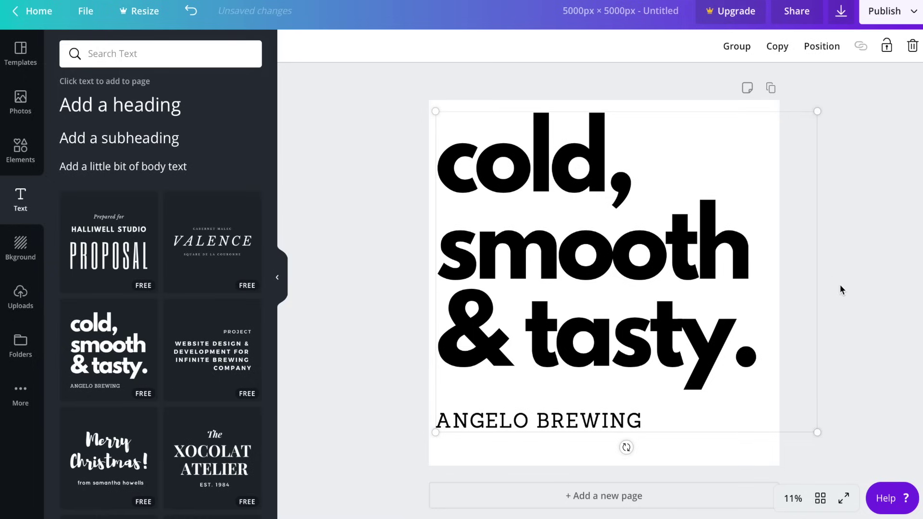
pyautogui.click(890, 268)
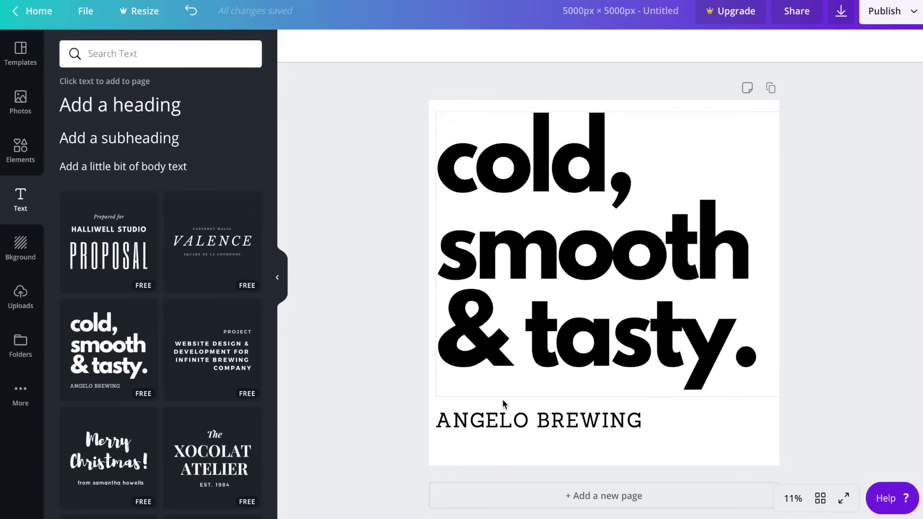
pyautogui.click(544, 423)
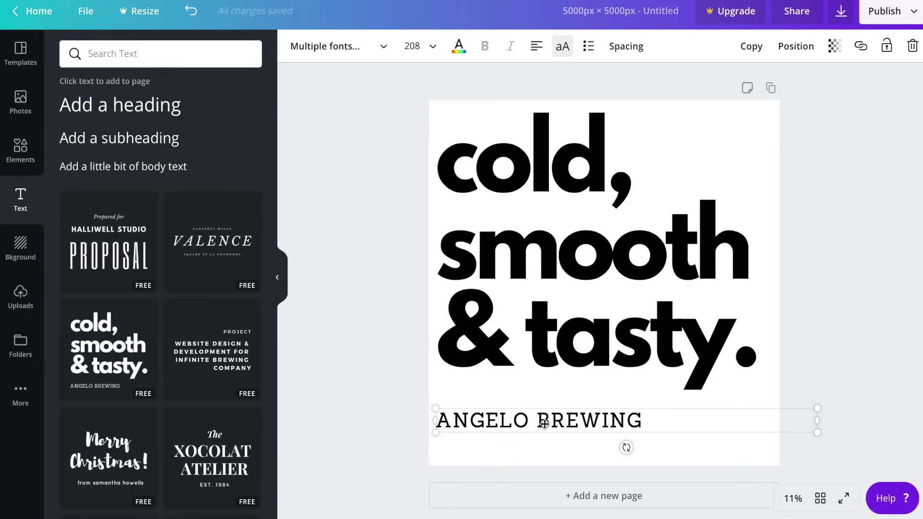
pyautogui.press('Delete')
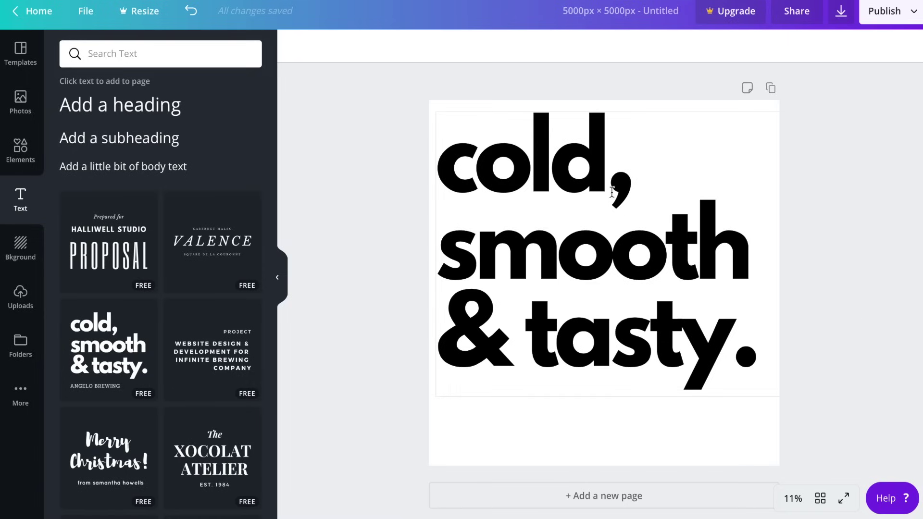
# Reword the headline from cold, smooth, tasty to 'yoga, sunshine & wine.'
pyautogui.click(610, 166)
pyautogui.doubleClick(611, 167)
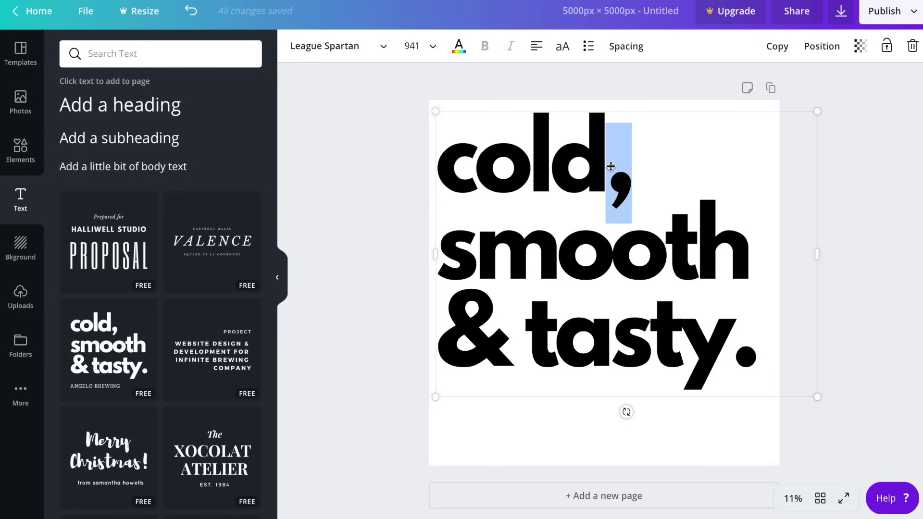
pyautogui.moveTo(611, 166); pyautogui.dragTo(451, 177)
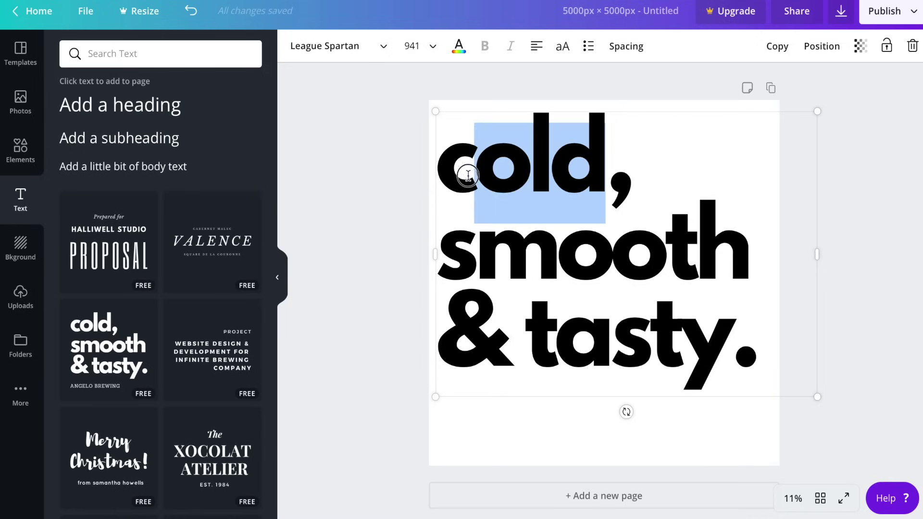
pyautogui.write('yoga,')
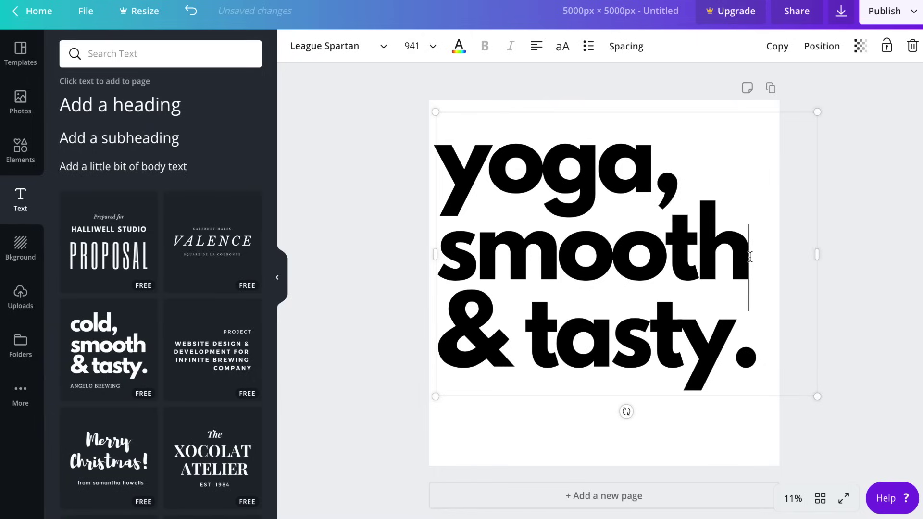
pyautogui.moveTo(748, 267); pyautogui.dragTo(463, 253)
pyautogui.write('un')
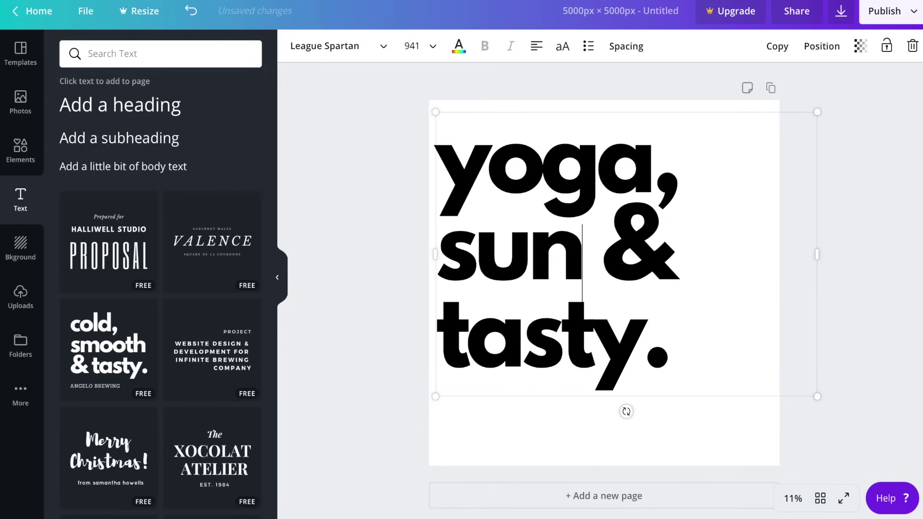
pyautogui.write('shine')
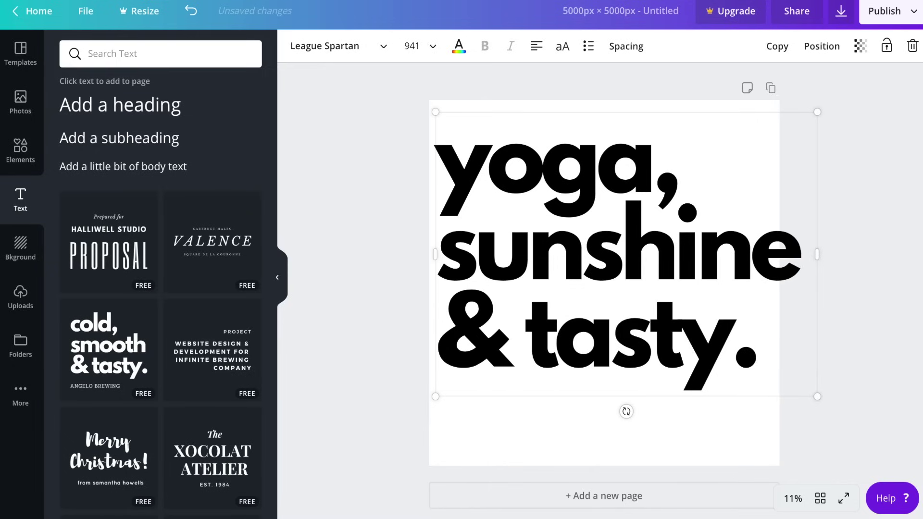
pyautogui.moveTo(731, 350); pyautogui.dragTo(524, 351)
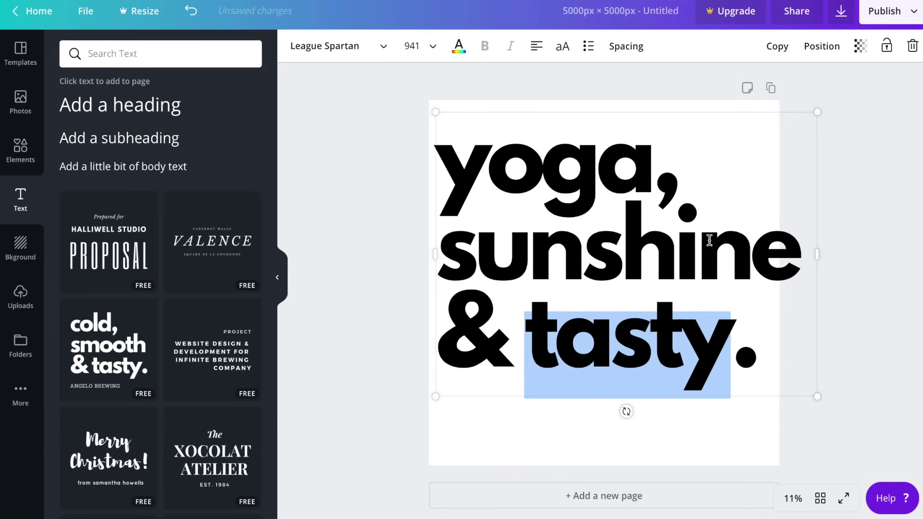
pyautogui.write('w')
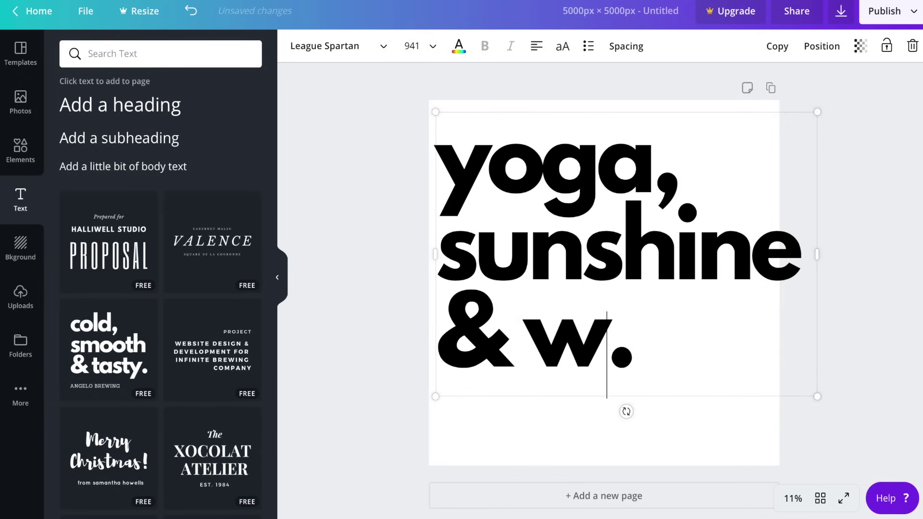
pyautogui.write('ine')
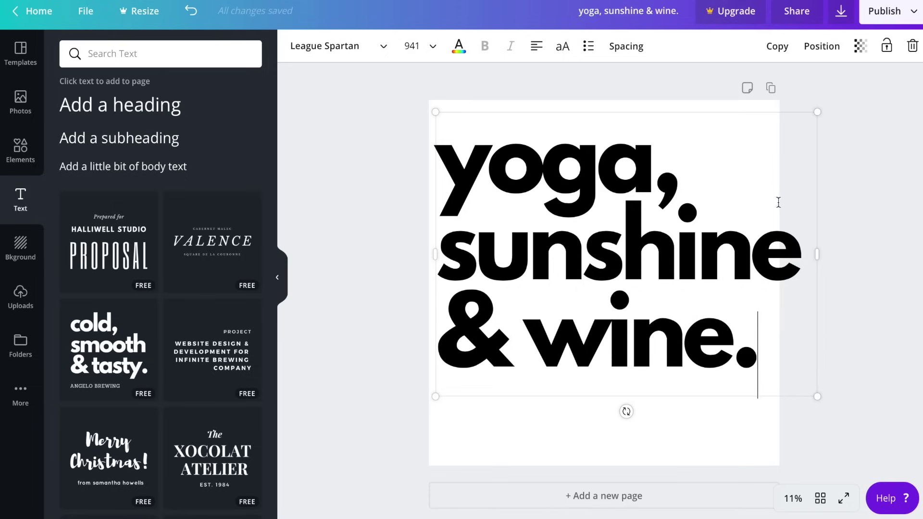
# Check how the 941 pt League Spartan headline fits the page
pyautogui.click(841, 234)
pyautogui.click(713, 219)
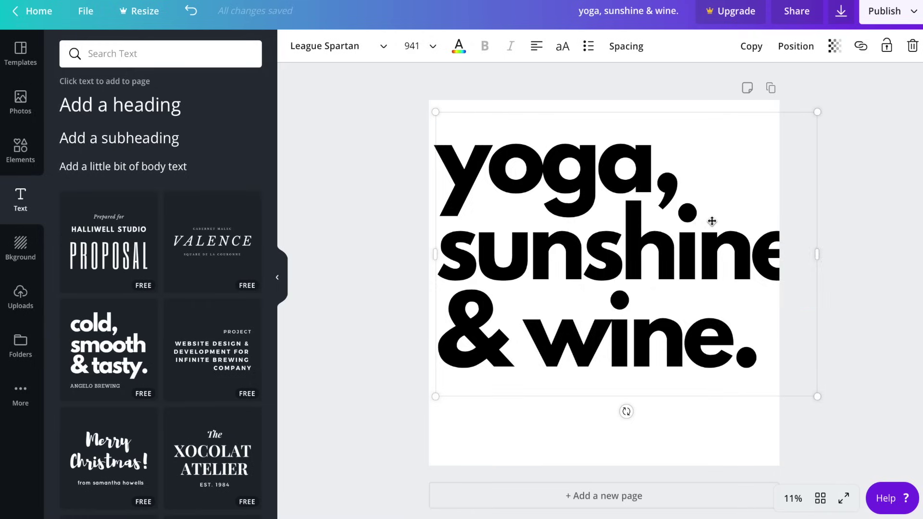
pyautogui.click(761, 346)
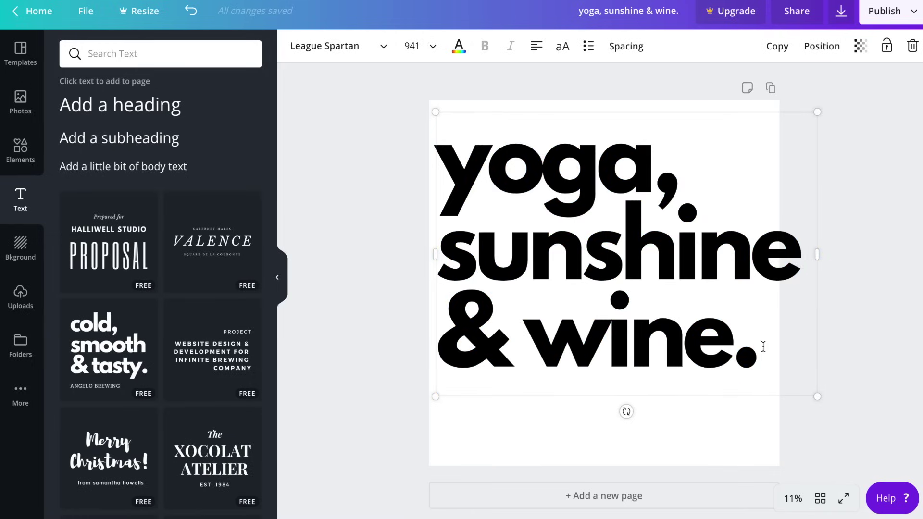
# Try a 900 font size on the headline, then undo it
pyautogui.tripleClick(764, 343)
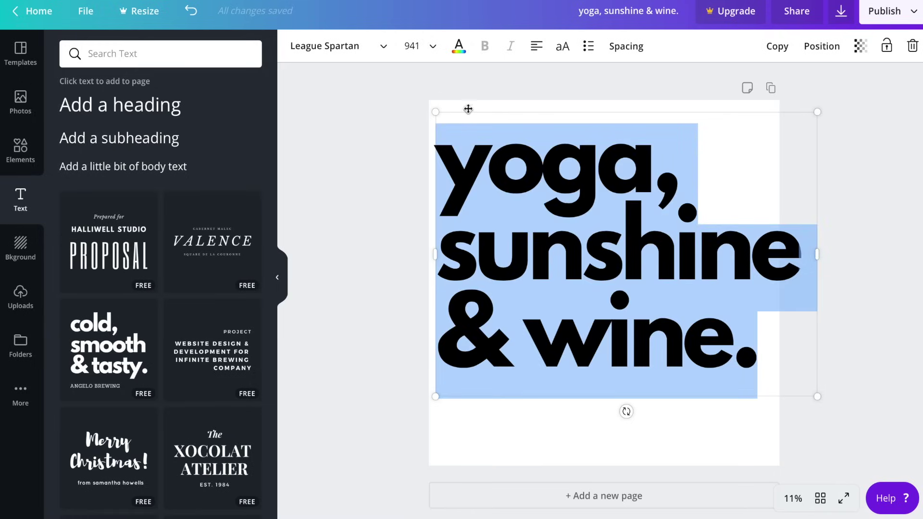
pyautogui.moveTo(768, 342); pyautogui.dragTo(437, 153)
pyautogui.click(432, 52)
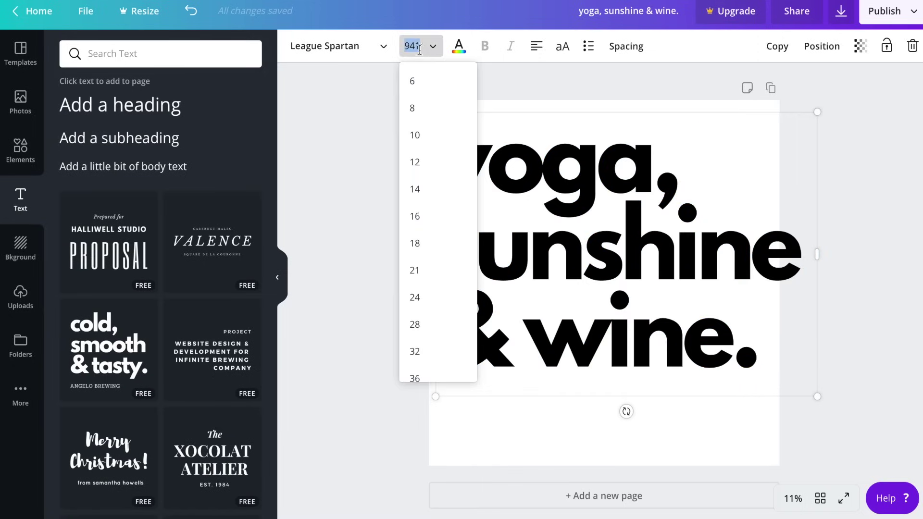
pyautogui.write('900')
pyautogui.press('Return')
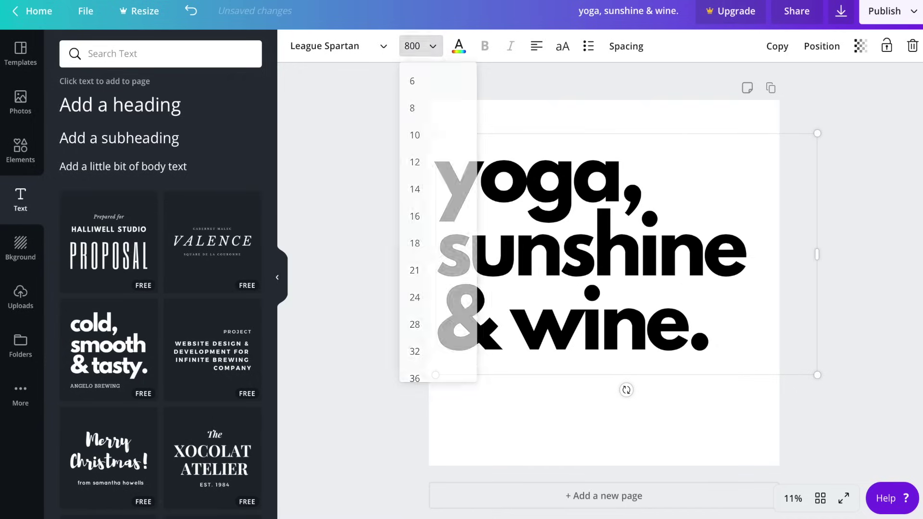
pyautogui.click(877, 336)
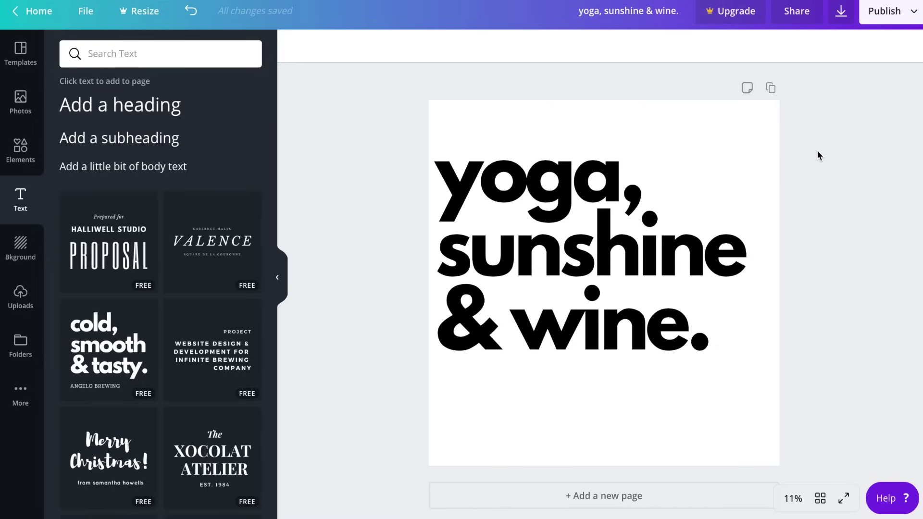
pyautogui.click(191, 10)
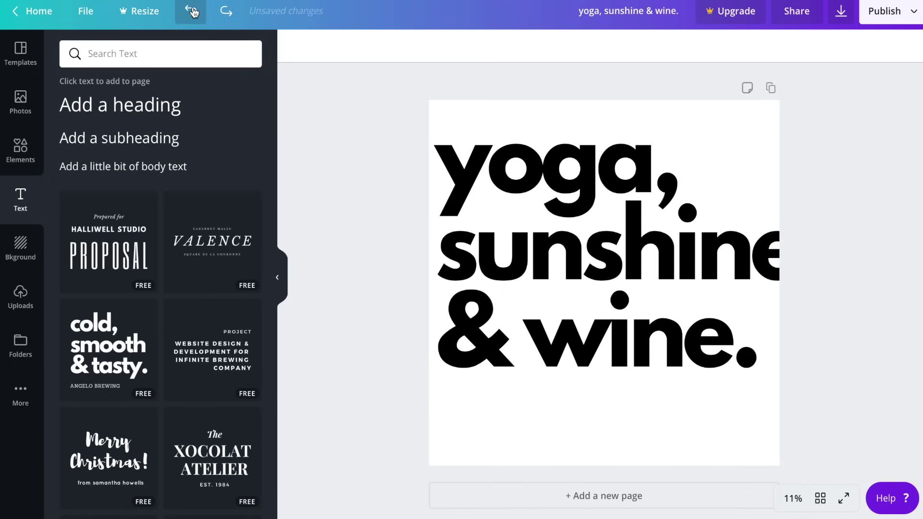
# Shrink the headline box to fit the page width and move it slightly up
pyautogui.click(734, 292)
pyautogui.click(860, 379)
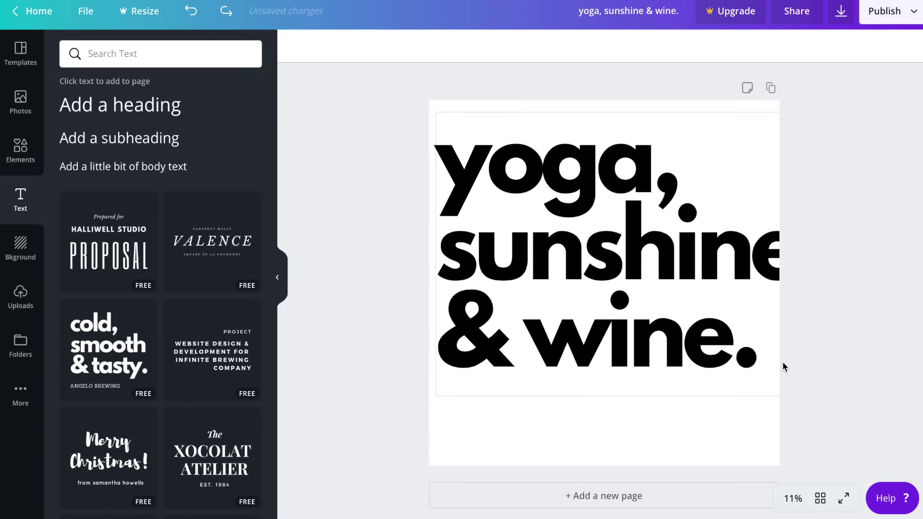
pyautogui.click(757, 337)
pyautogui.moveTo(819, 389); pyautogui.dragTo(777, 381)
pyautogui.click(865, 375)
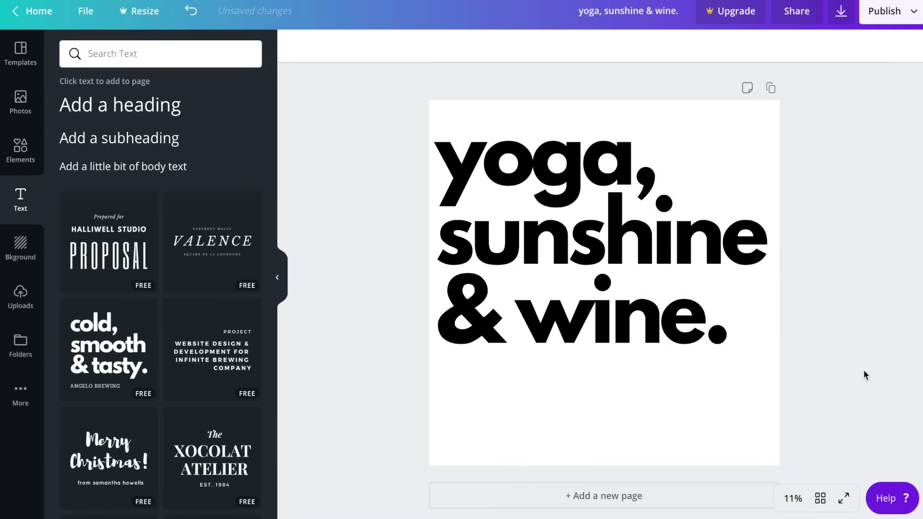
pyautogui.moveTo(583, 257); pyautogui.dragTo(584, 239)
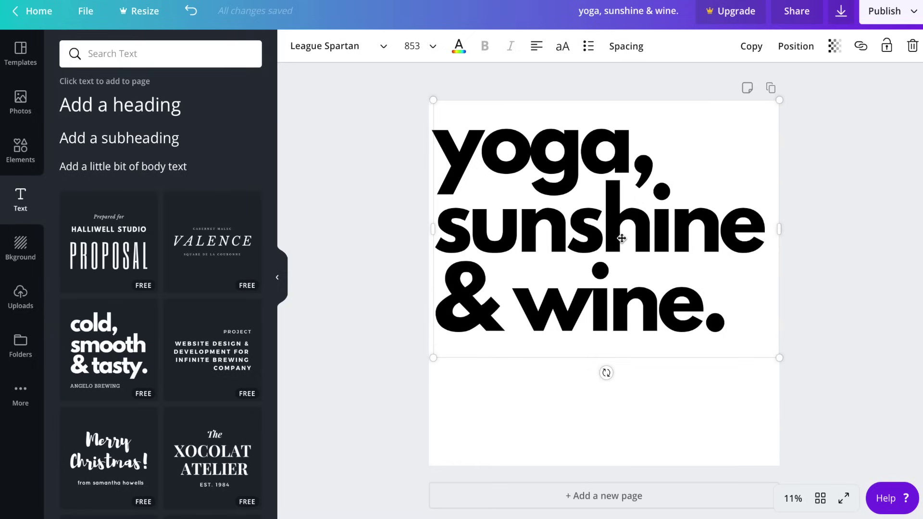
pyautogui.click(854, 202)
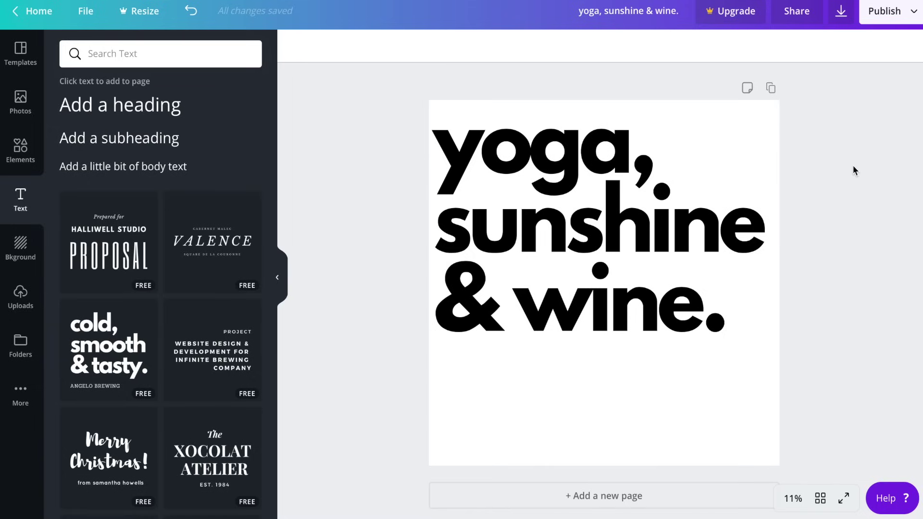
# Try the Pro transparent-background download option and dismiss the upgrade offer
pyautogui.click(841, 14)
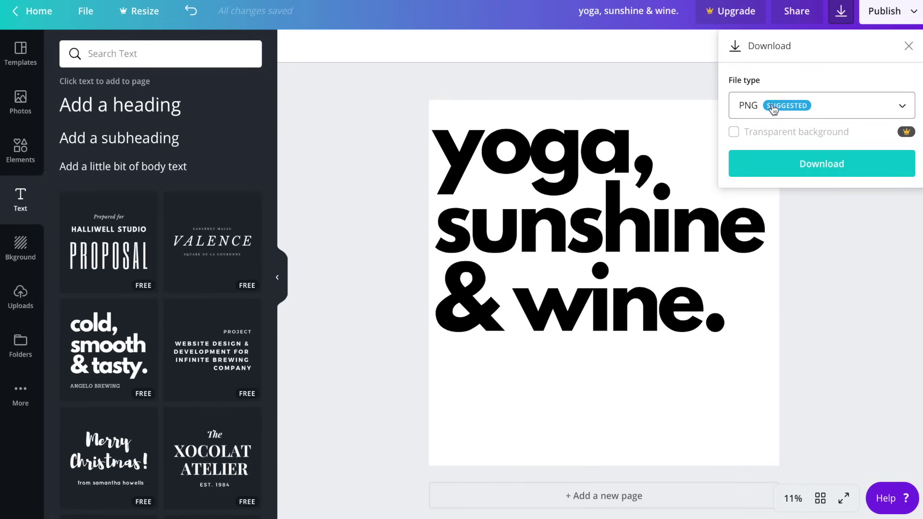
pyautogui.click(734, 132)
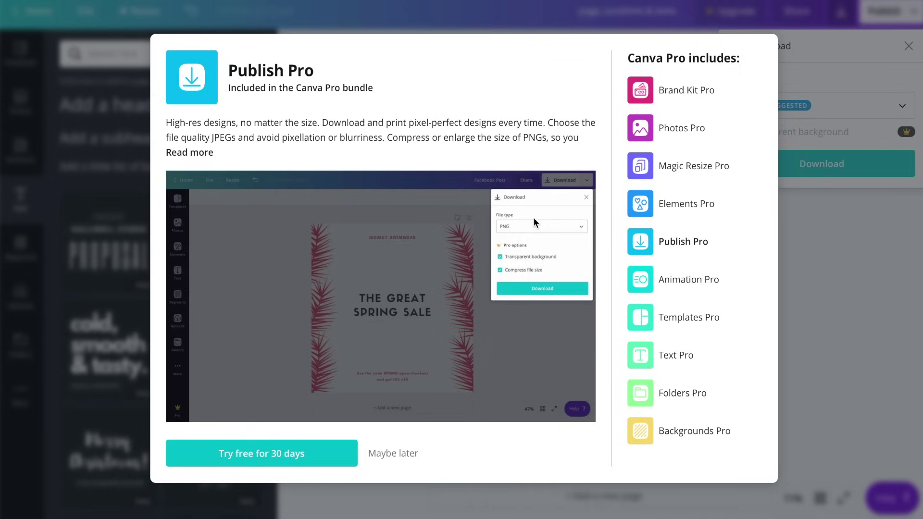
pyautogui.click(849, 306)
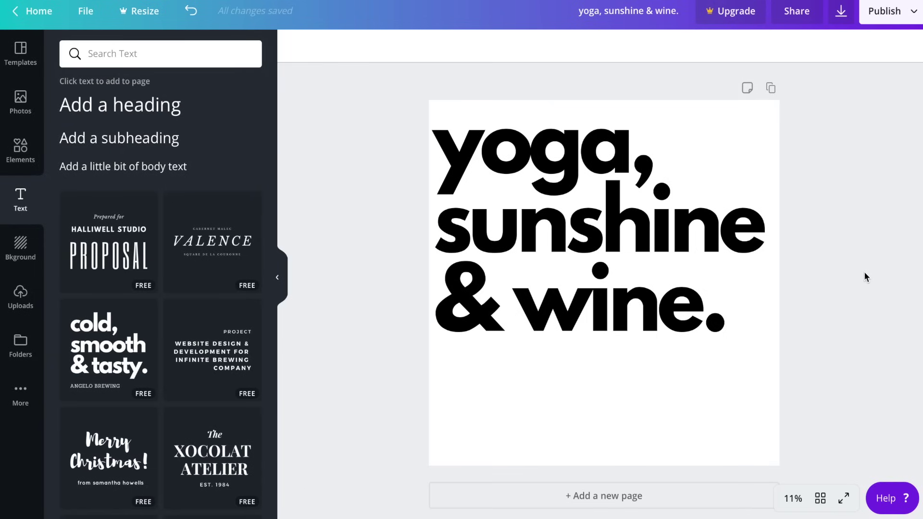
# Download the design as a PNG file
pyautogui.click(841, 11)
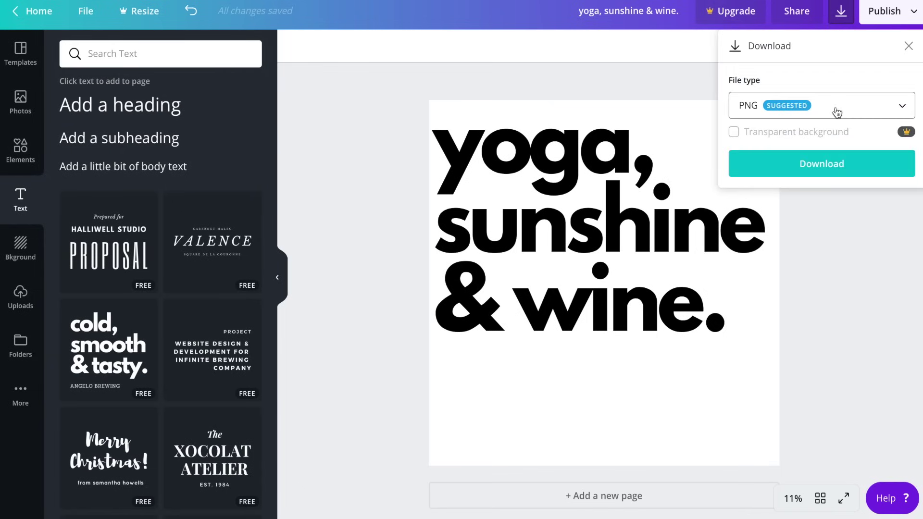
pyautogui.click(834, 114)
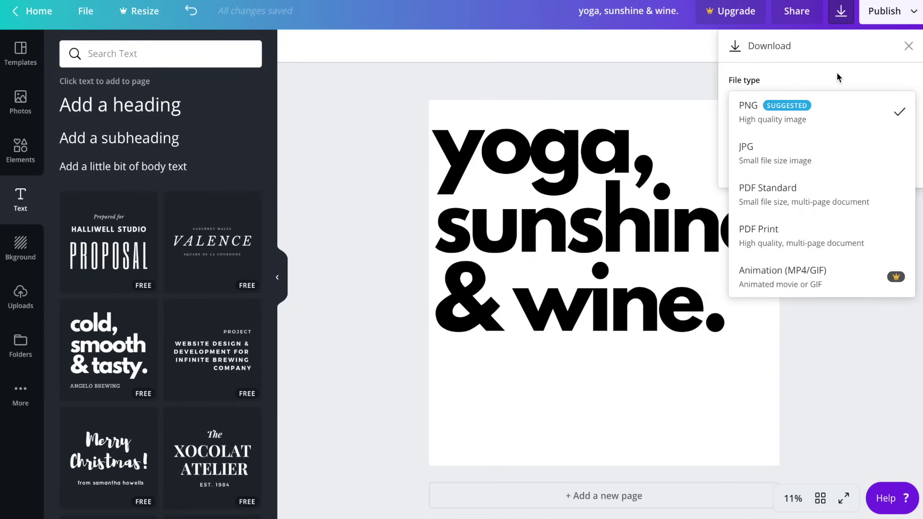
pyautogui.click(755, 116)
pyautogui.click(810, 175)
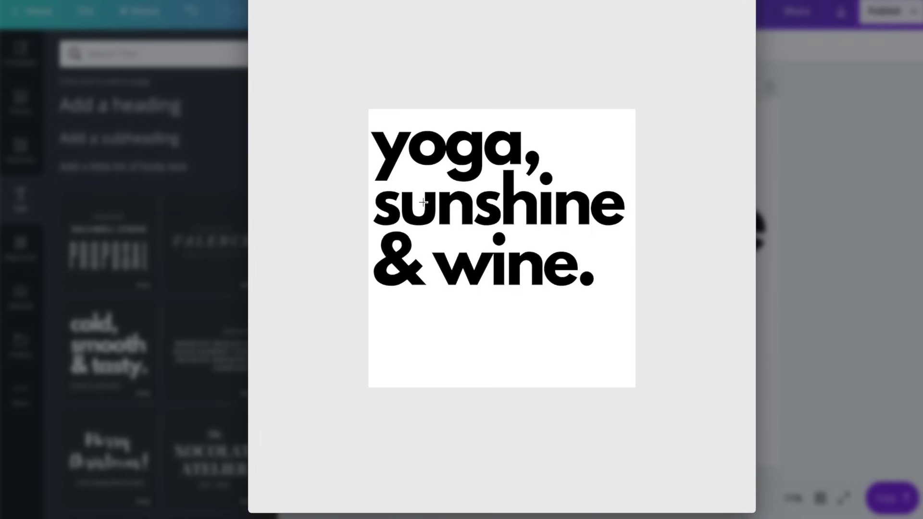
# Open the downloaded PNG in Preview and fit its window on screen
pyautogui.click(498, 313)
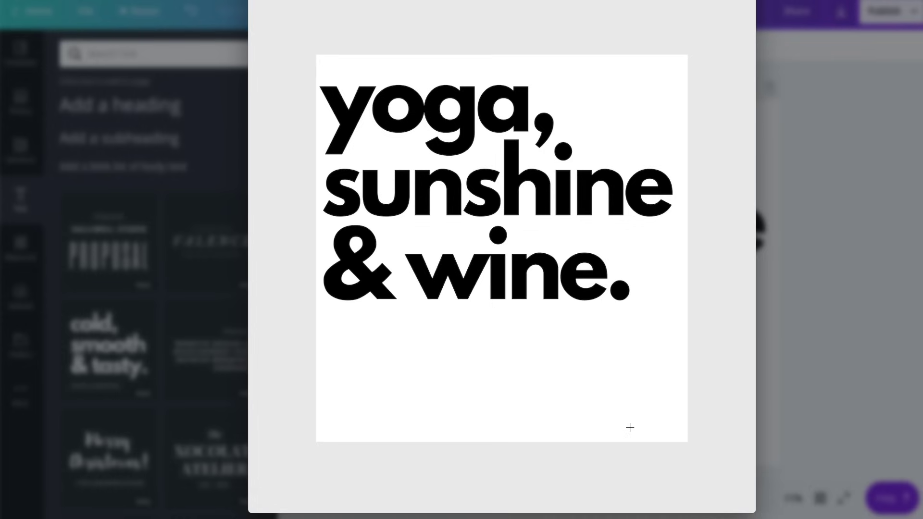
pyautogui.moveTo(754, 513); pyautogui.dragTo(731, 422)
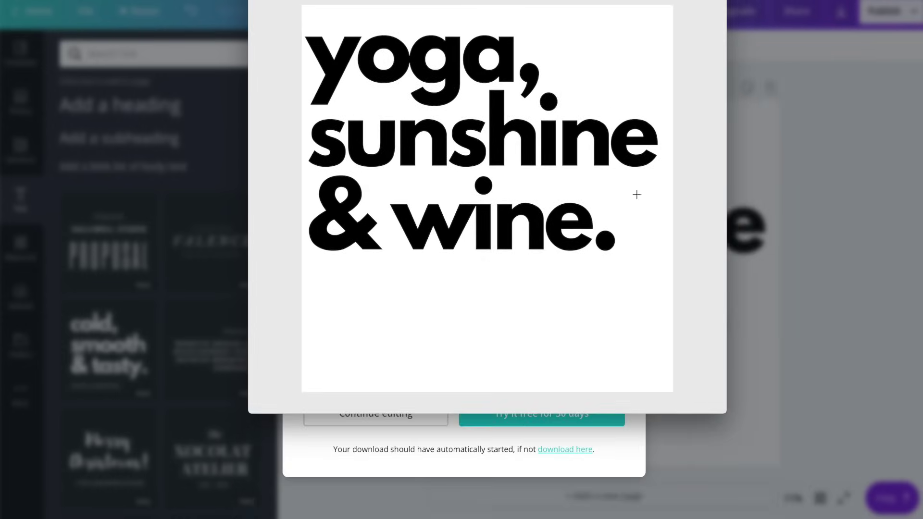
pyautogui.moveTo(604, 5)
pyautogui.mouseDown()
pyautogui.moveTo(583, 10)
pyautogui.moveTo(586, 28)
pyautogui.mouseUp()
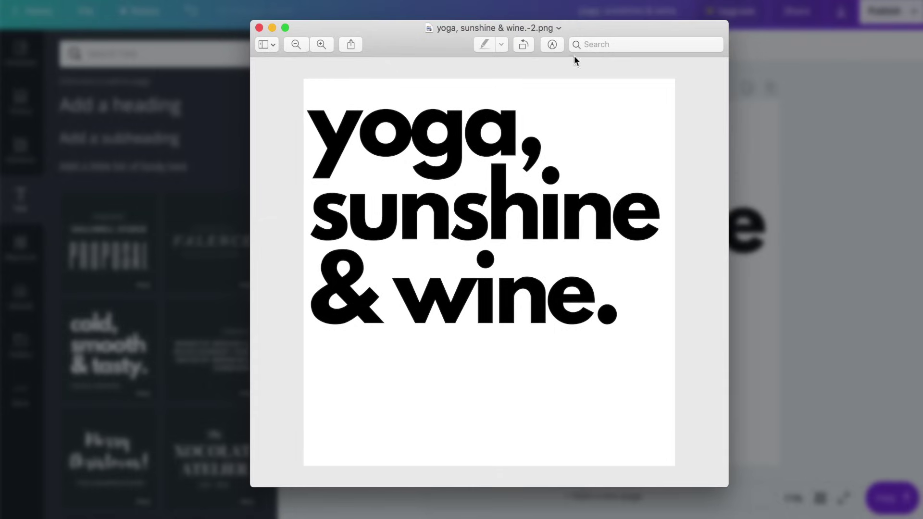
# Select the white background around the lettering with Instant Alpha
pyautogui.click(552, 45)
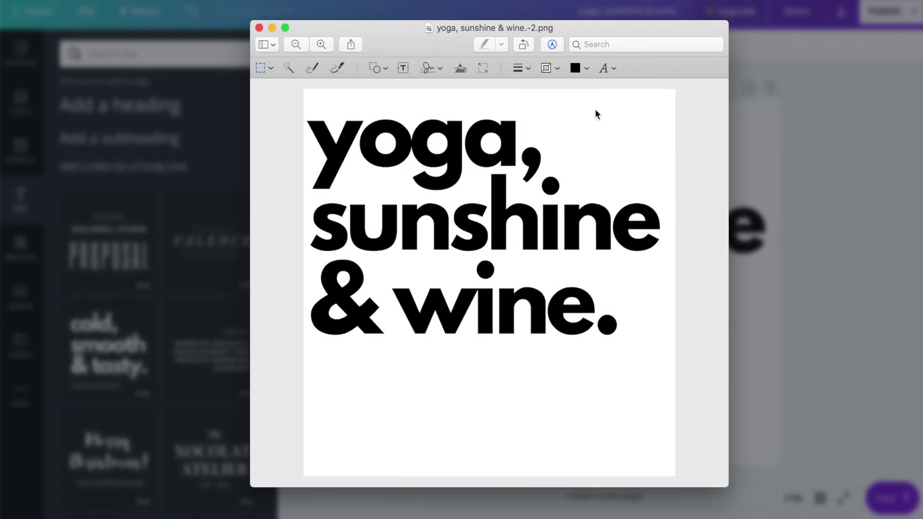
pyautogui.click(288, 69)
pyautogui.click(289, 69)
pyautogui.moveTo(426, 366); pyautogui.dragTo(436, 380)
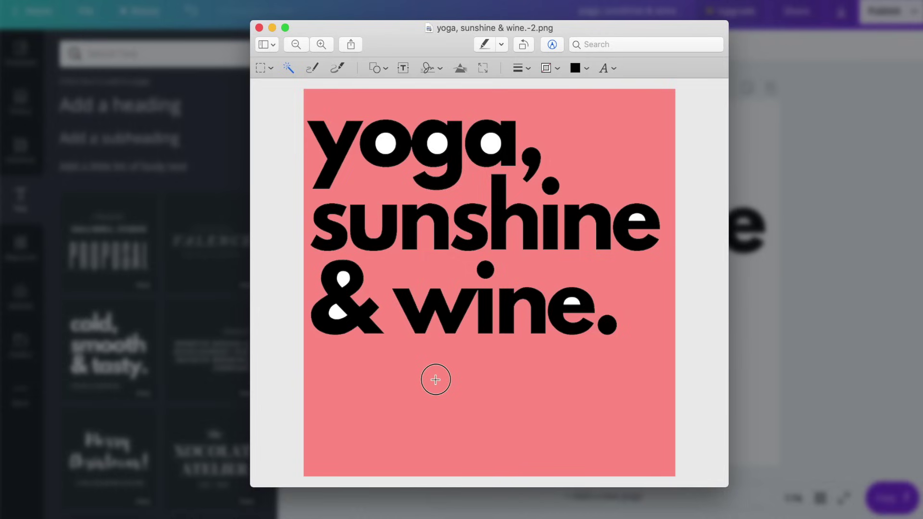
pyautogui.moveTo(436, 380); pyautogui.dragTo(463, 387)
# Try deleting the white background, then reselect it with Instant Alpha
pyautogui.press('Delete')
pyautogui.scroll(5, 407, 302)
pyautogui.scroll(-5, 407, 302)
pyautogui.scroll(2, 391, 298)
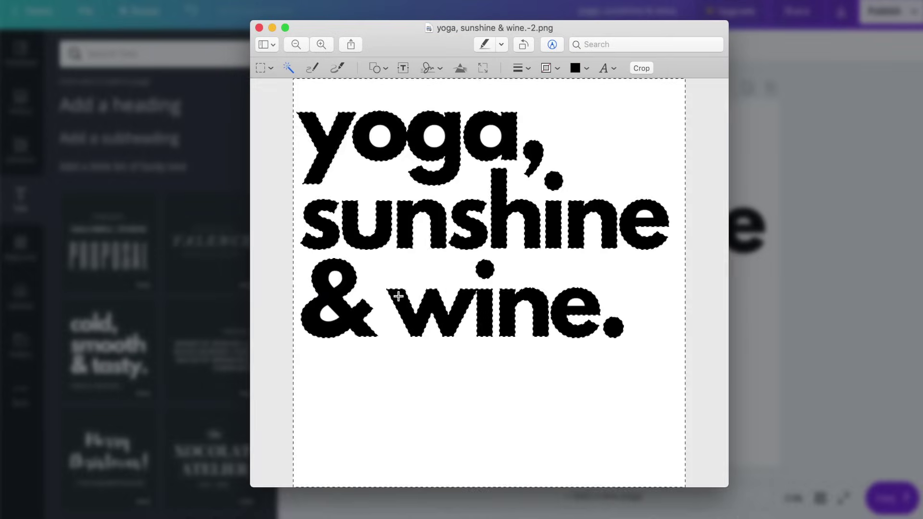
pyautogui.scroll(3, 397, 296)
pyautogui.scroll(3, 397, 295)
pyautogui.scroll(3, 397, 295)
pyautogui.scroll(3, 396, 294)
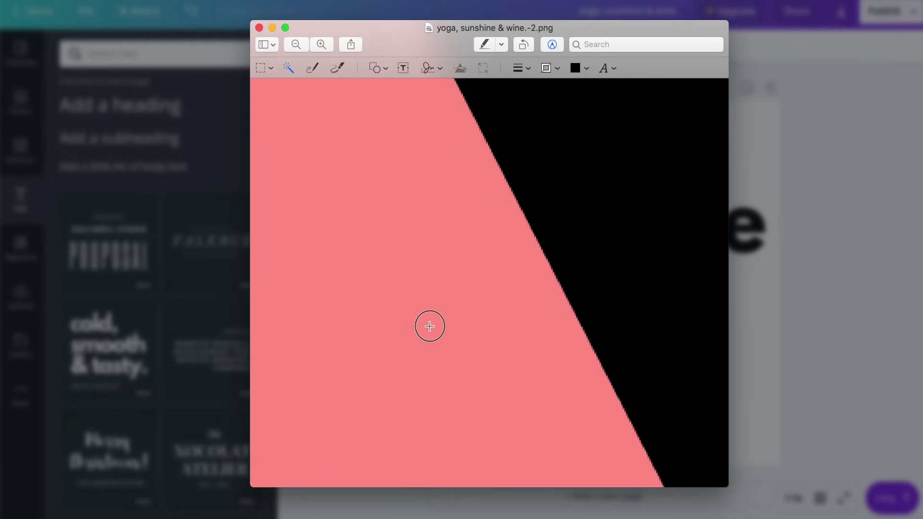
pyautogui.moveTo(414, 310)
pyautogui.mouseDown()
pyautogui.moveTo(469, 362)
pyautogui.moveTo(445, 325)
pyautogui.mouseUp()
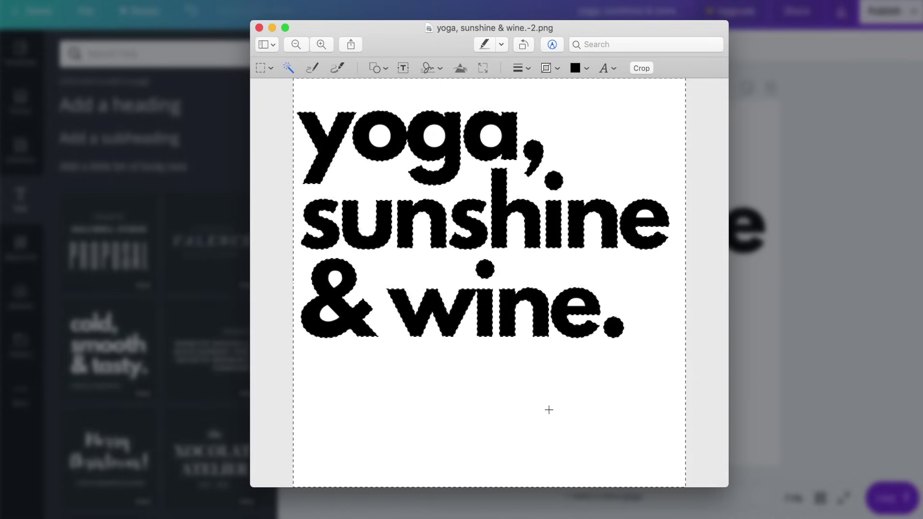
# Delete the selected white background around the lettering
pyautogui.press('Delete')
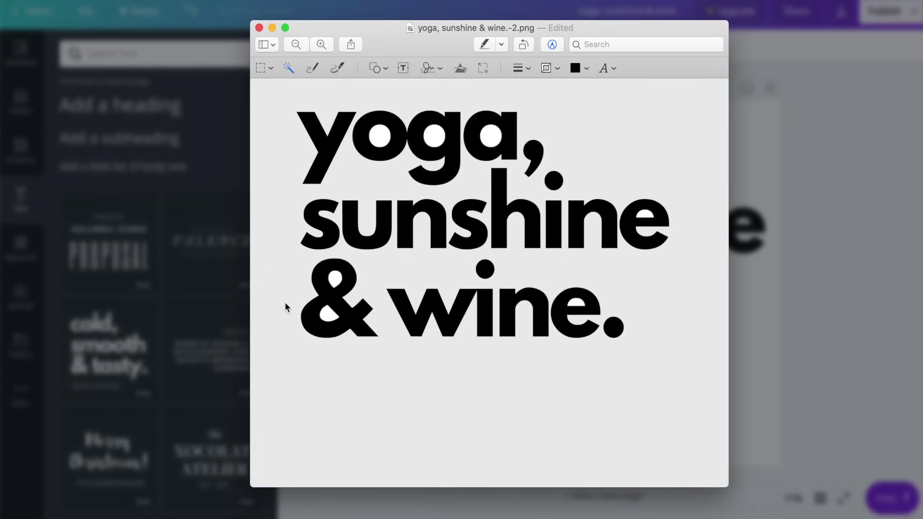
pyautogui.scroll(3, 326, 314)
pyautogui.scroll(-3, 326, 314)
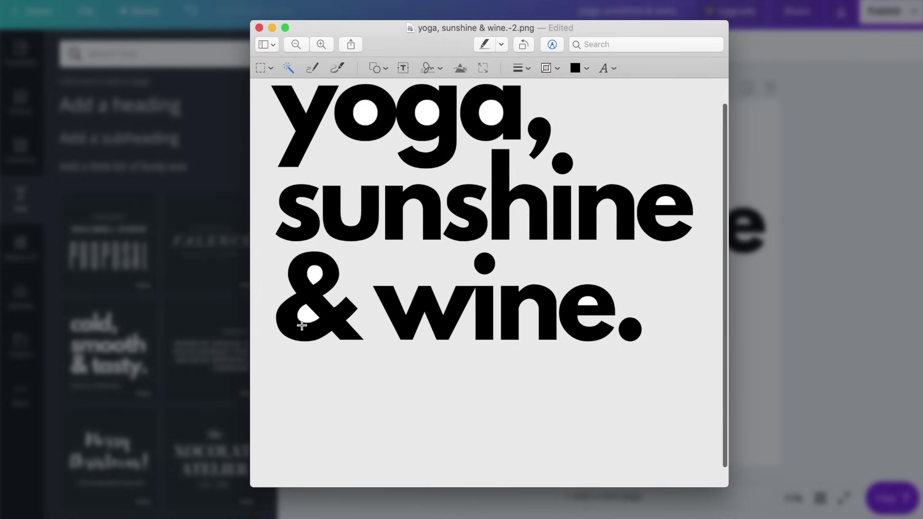
# Remove the leftover white inside the ampersand and the o of yoga
pyautogui.click(312, 322)
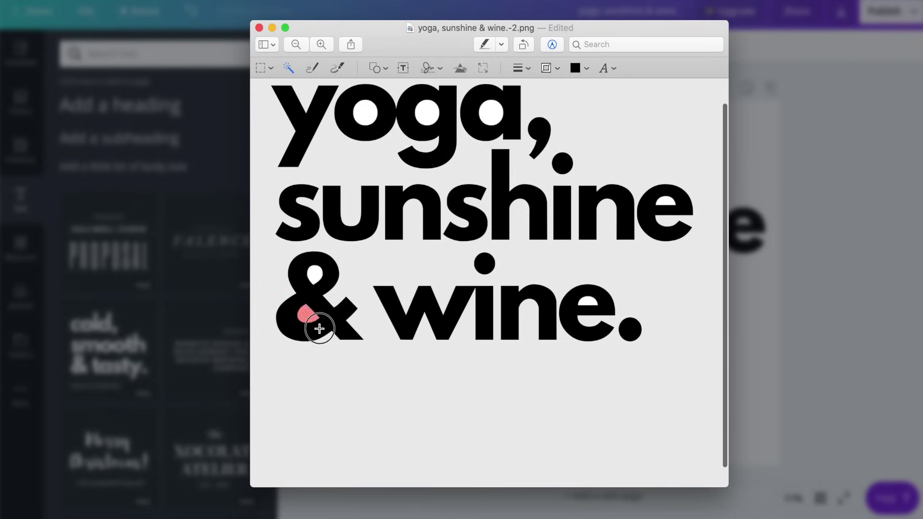
pyautogui.press('Delete')
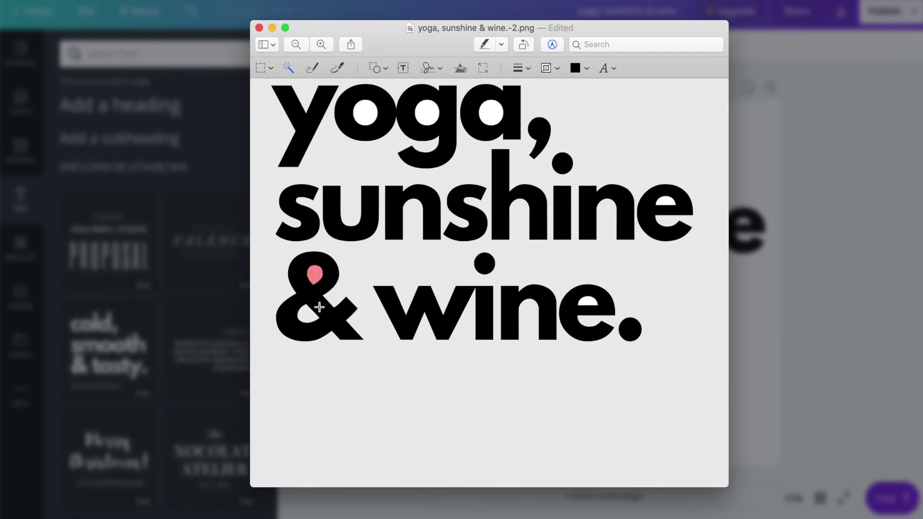
pyautogui.scroll(1, 505, 200)
pyautogui.click(378, 165)
pyautogui.press('Delete')
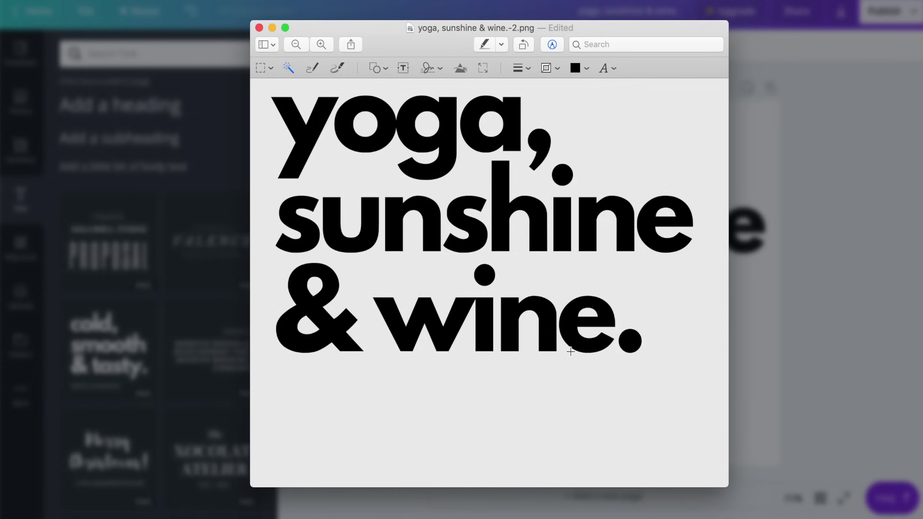
pyautogui.scroll(-2, 491, 295)
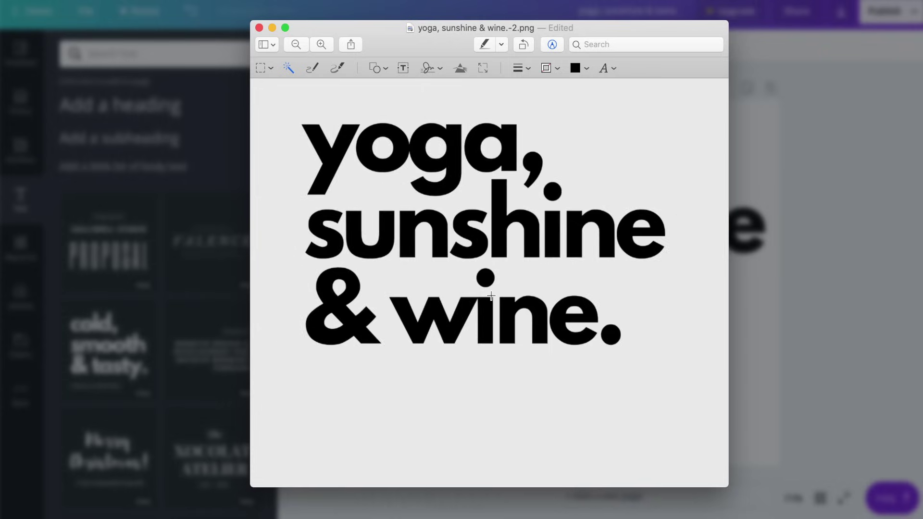
pyautogui.scroll(-2, 491, 295)
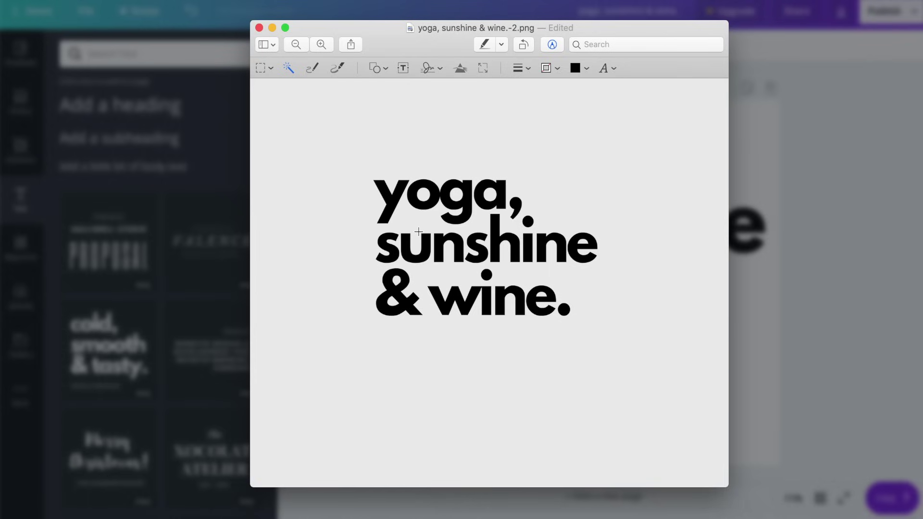
# Return to Canva and close the Try Canva Pro dialog
pyautogui.click(826, 177)
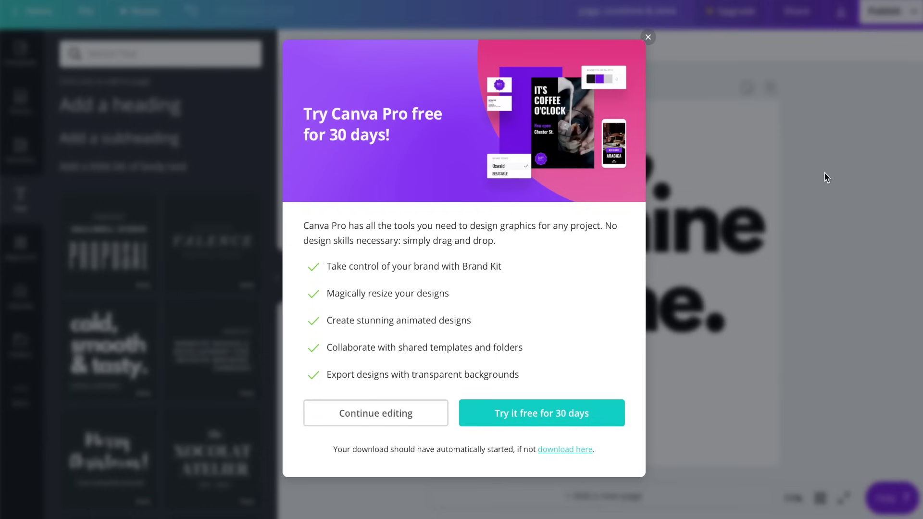
pyautogui.click(648, 37)
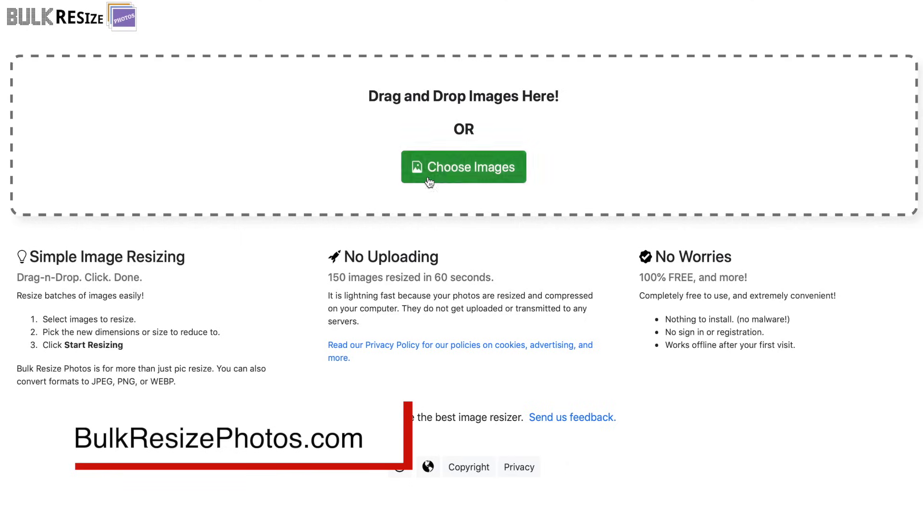
# Load the exported lettering image and set its exact dimensions to 4500 × 5400
pyautogui.click(479, 176)
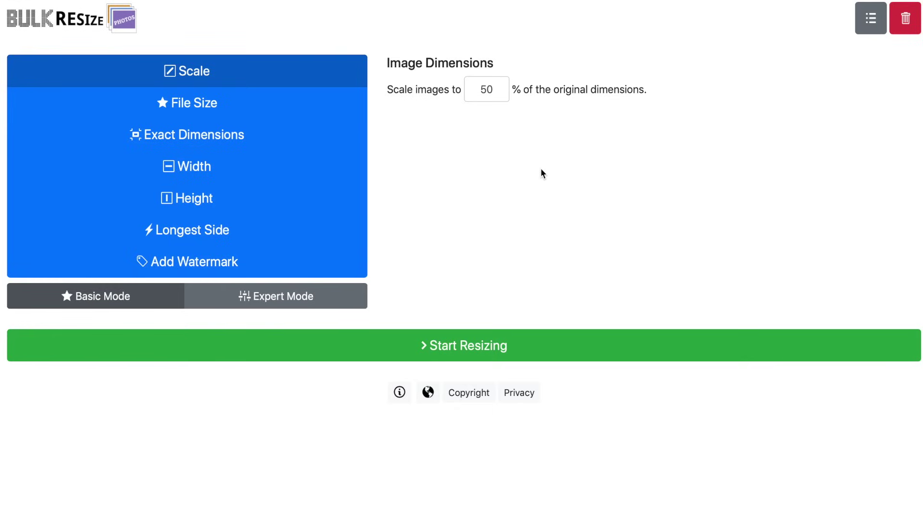
pyautogui.click(486, 90)
pyautogui.press('BackSpace')
pyautogui.write('100')
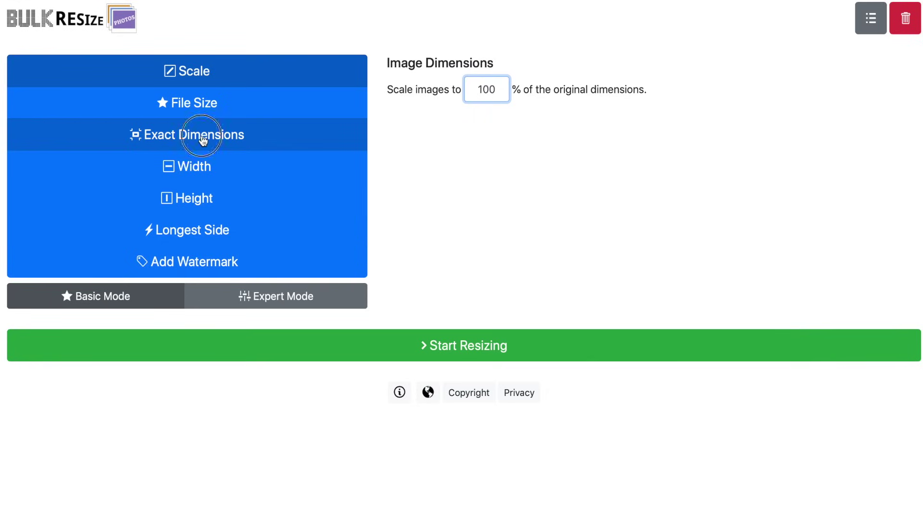
pyautogui.click(204, 140)
pyautogui.moveTo(488, 92); pyautogui.dragTo(446, 89)
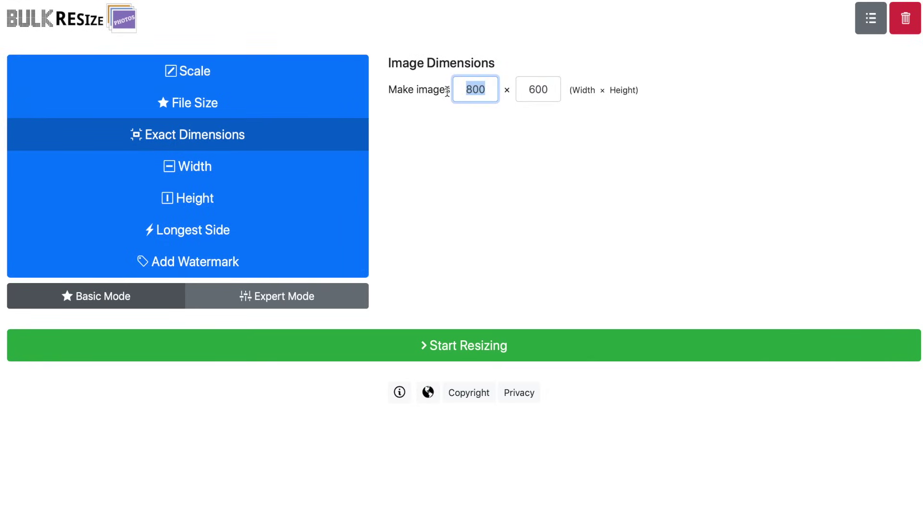
pyautogui.write('4500')
pyautogui.moveTo(546, 93); pyautogui.dragTo(502, 93)
pyautogui.write('5400')
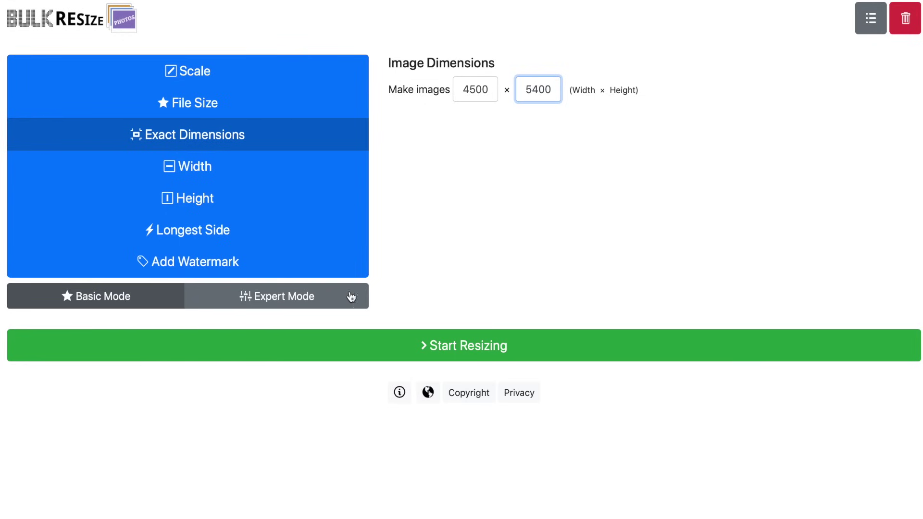
# Choose PNG as the output format in Expert Mode and run the resize
pyautogui.click(271, 303)
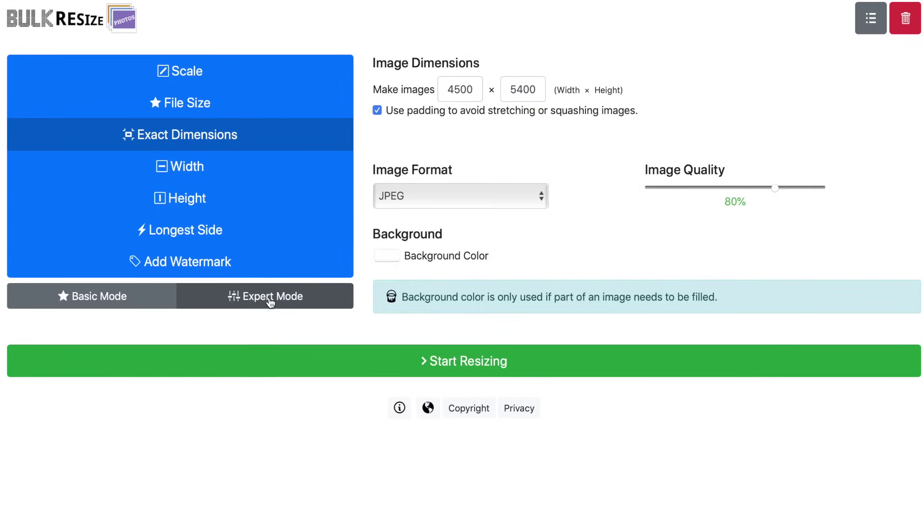
pyautogui.click(526, 198)
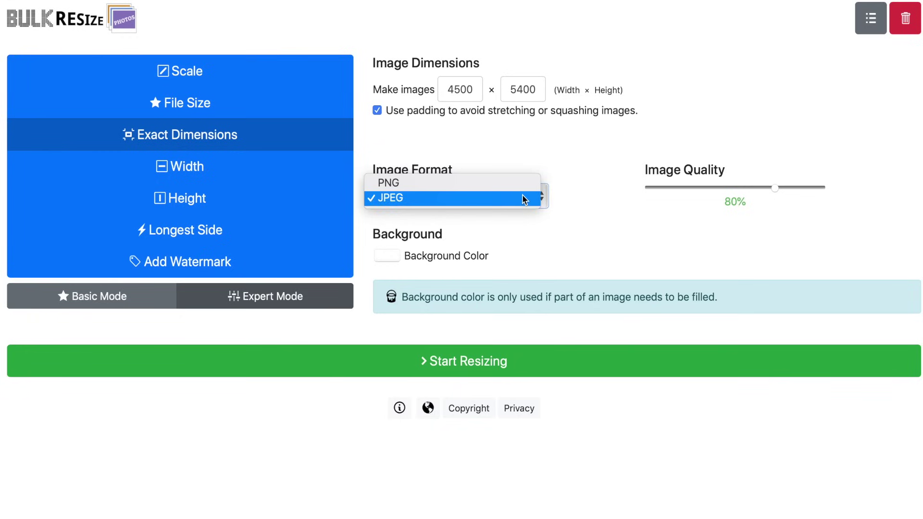
pyautogui.click(469, 184)
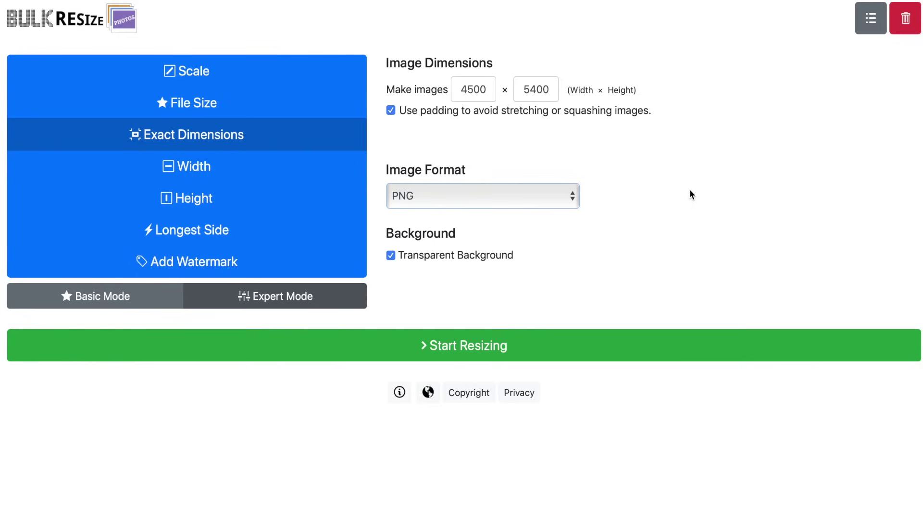
pyautogui.click(469, 348)
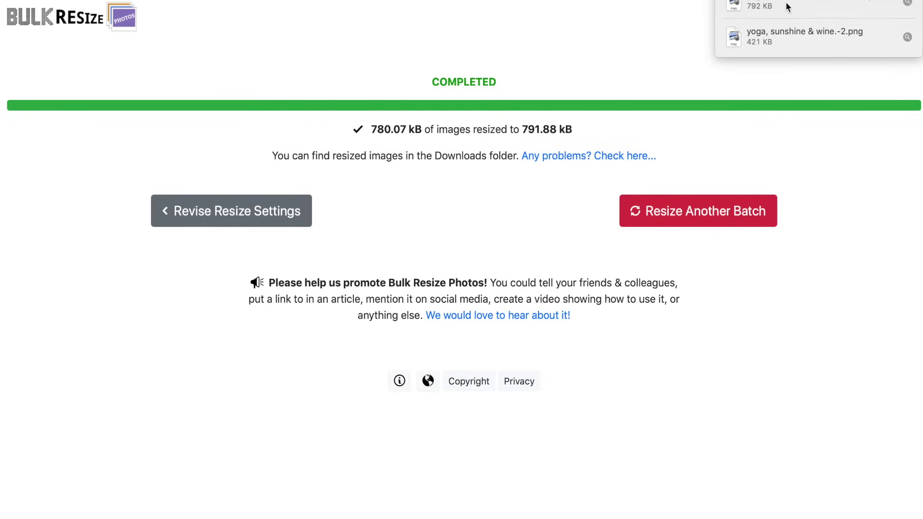
pyautogui.doubleClick(823, 37)
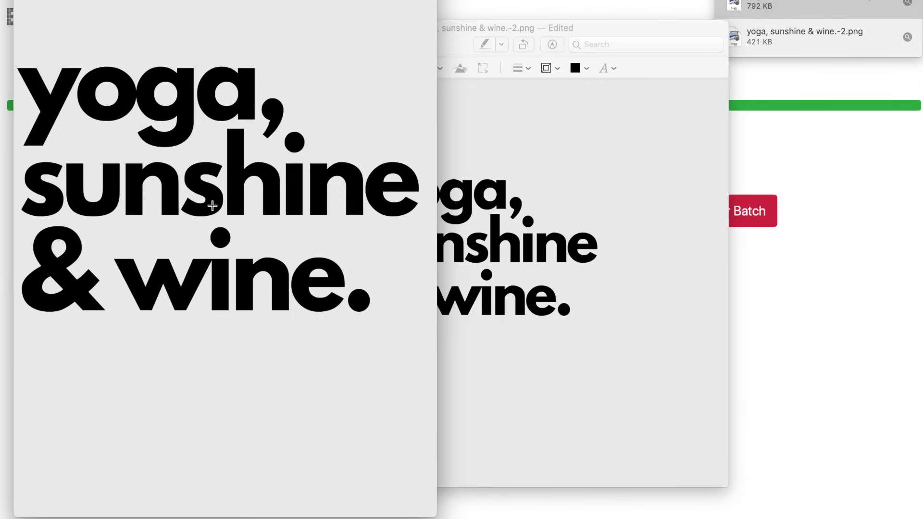
pyautogui.scroll(5, 212, 205)
pyautogui.scroll(5, 213, 206)
pyautogui.scroll(3, 212, 206)
pyautogui.scroll(3, 194, 158)
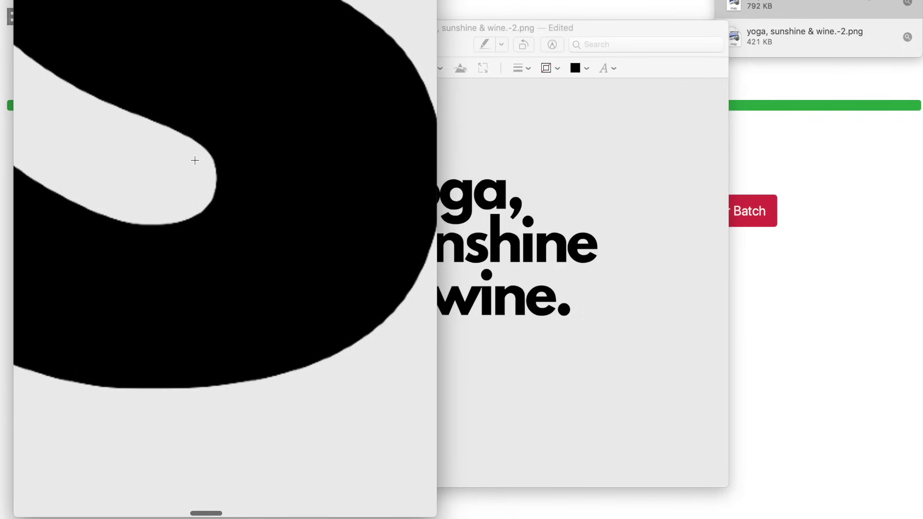
pyautogui.scroll(3, 195, 159)
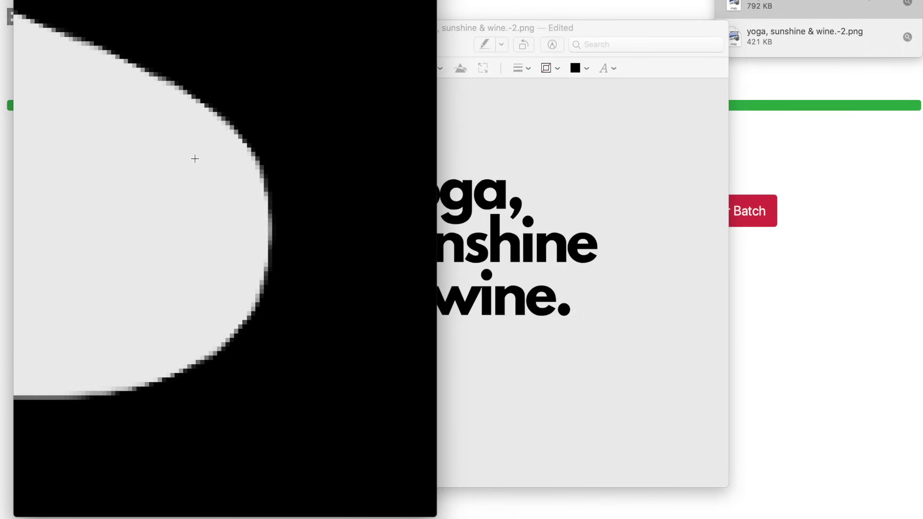
pyautogui.scroll(-3, 195, 158)
pyautogui.scroll(-3, 195, 159)
pyautogui.scroll(-3, 195, 159)
pyautogui.scroll(-3, 195, 159)
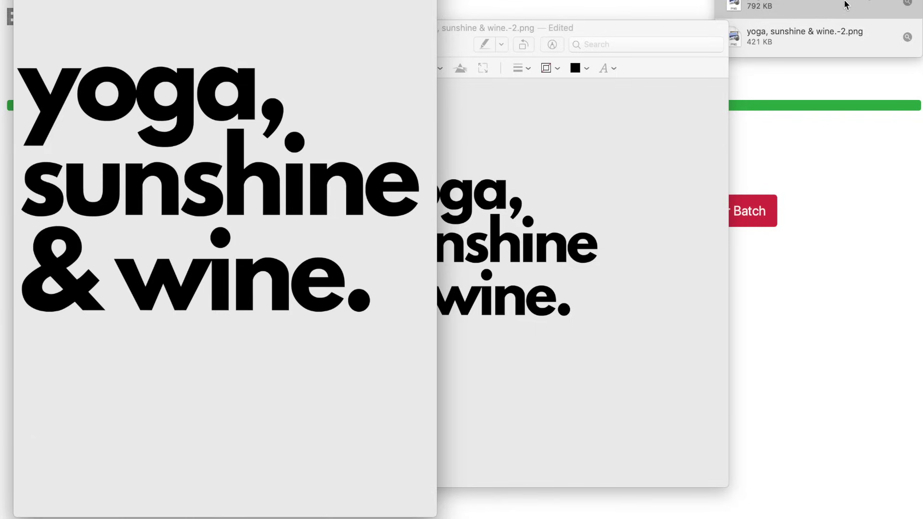
pyautogui.click(847, 272)
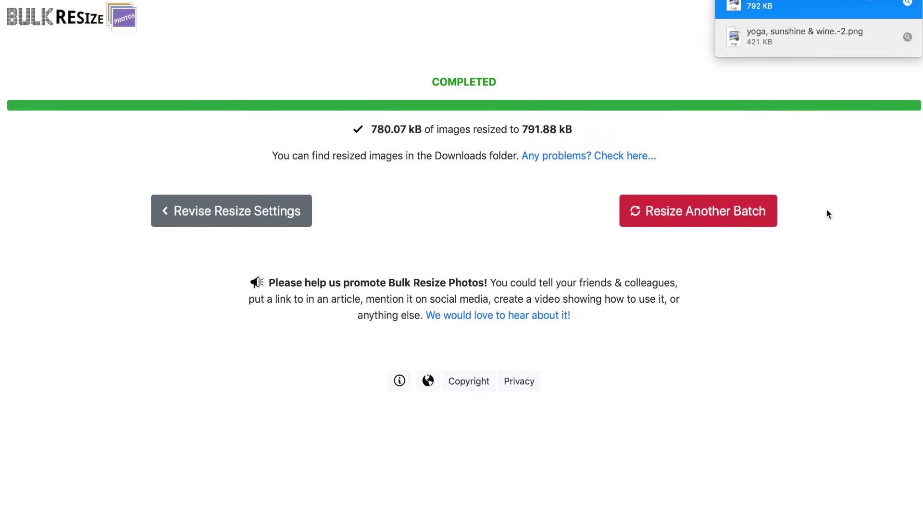